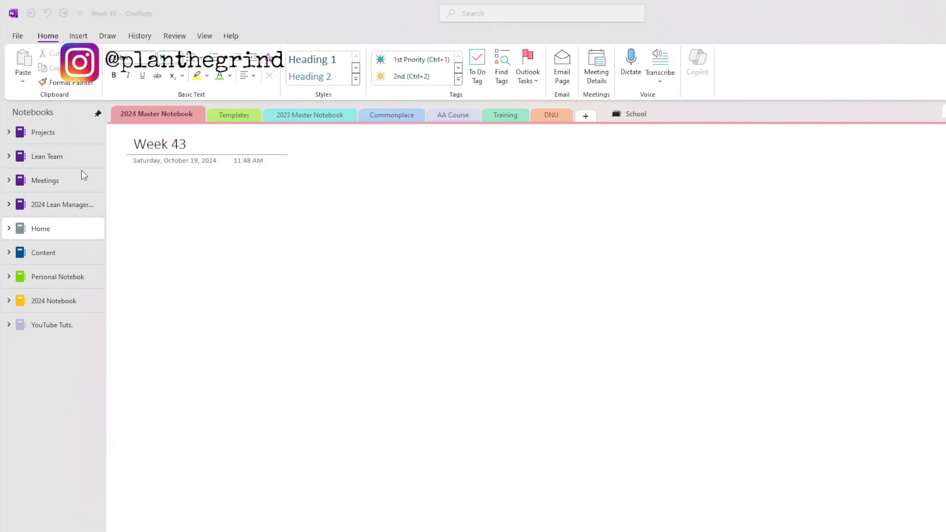
- Insert a table of seven columns and five rows in the body of the Week 43 page
{"action": "left_click", "coordinate": [179, 231]}
{"action": "left_click", "coordinate": [78, 36]}
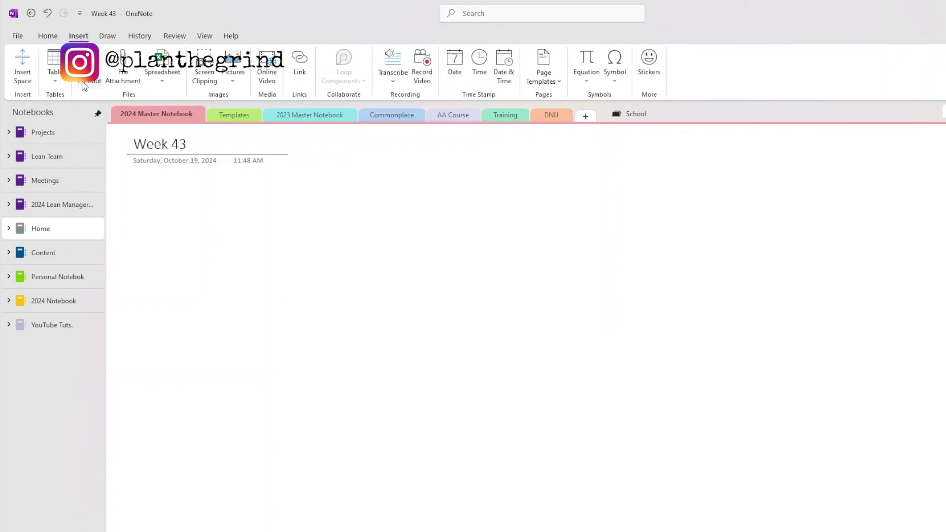
{"action": "left_click", "coordinate": [55, 67]}
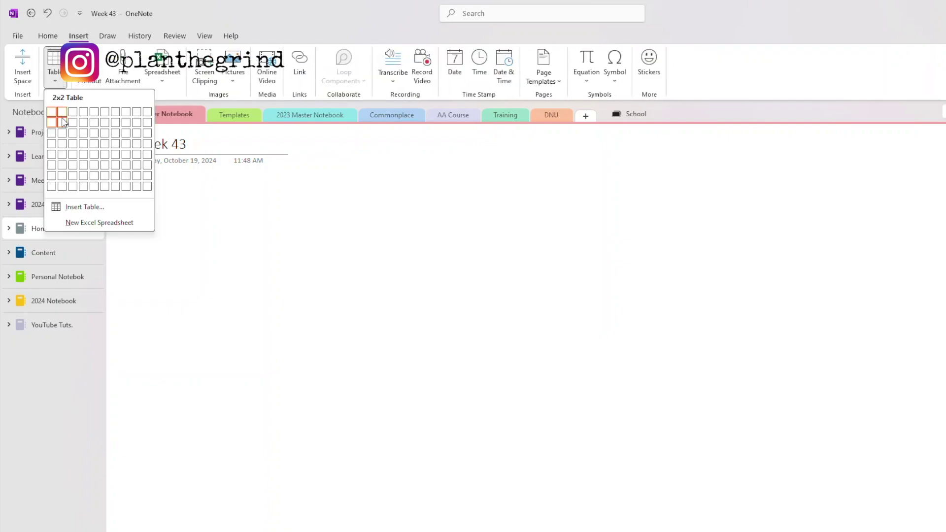
{"action": "left_click", "coordinate": [114, 154]}
- Widen the table's seven columns so the table spans the page width
{"action": "left_click_drag", "start_coordinate": [355, 194], "coordinate": [834, 262]}
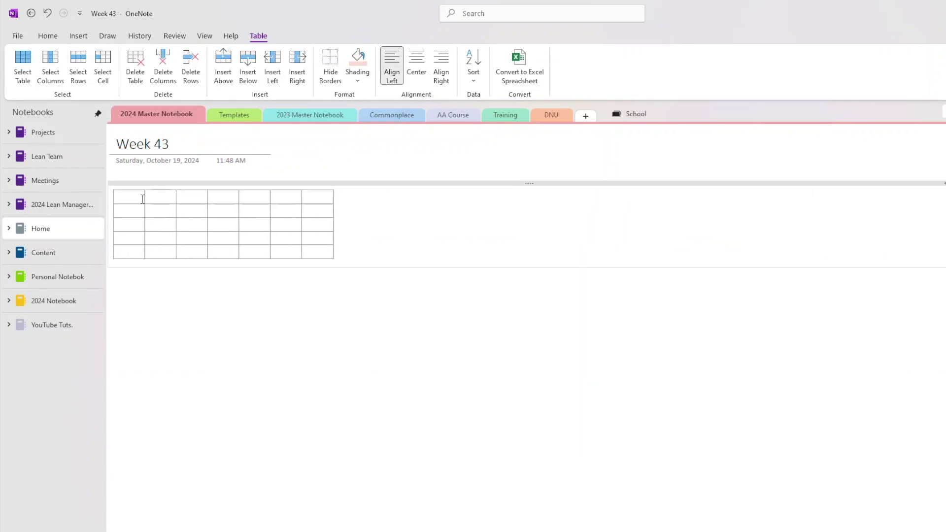
{"action": "left_click_drag", "start_coordinate": [144, 200], "coordinate": [939, 198]}
{"action": "left_click", "coordinate": [556, 197]}
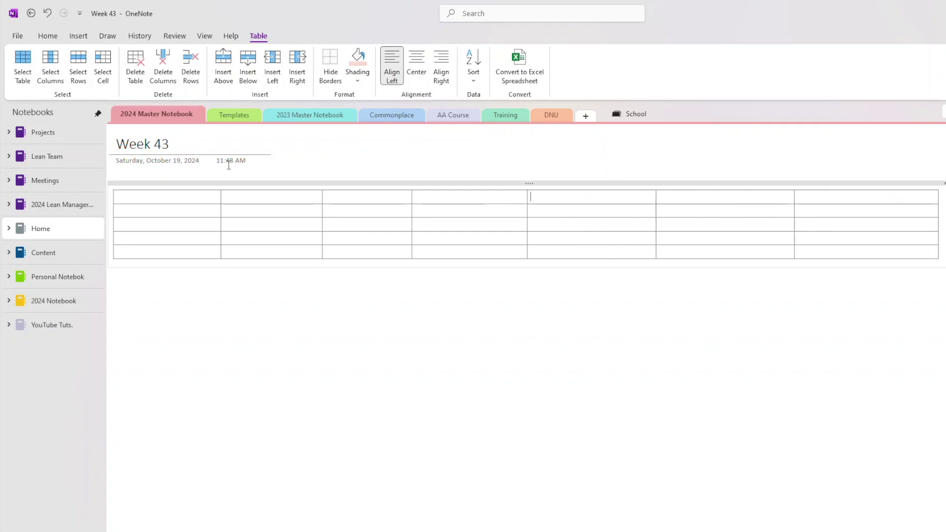
- Enter "Monday 10/21/24" and "Tuesday 10/22/24" in the first two cells of the table's header row
{"action": "left_click", "coordinate": [148, 197]}
{"action": "type", "text": "Monday"}
{"action": "type", "text": " 10/21/24 "}
{"action": "type", "text": "Tuesday 10/22"}
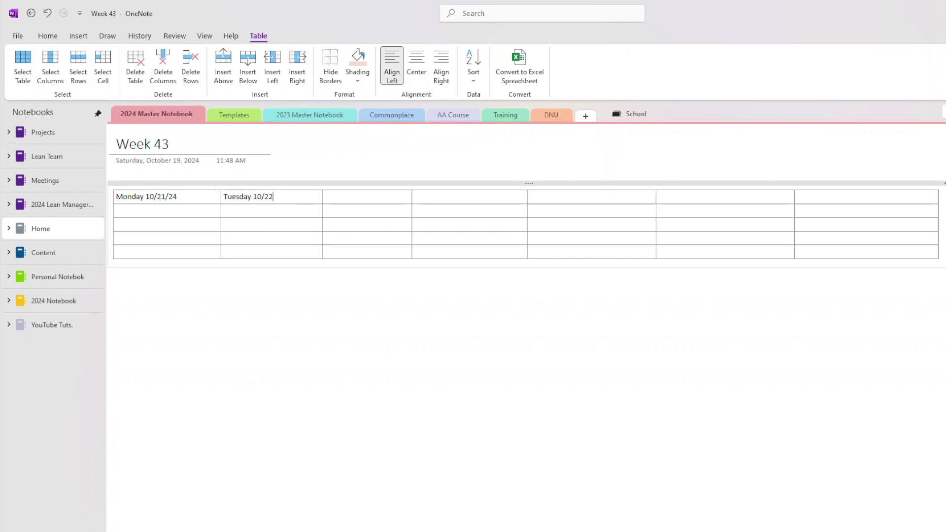
{"action": "type", "text": "/24"}
{"action": "key", "text": "Tab"}
- Enter "Wednesday 10/23/24" and "Thursday 10/24/24" in the third and fourth header cells
{"action": "type", "text": "Wedn"}
{"action": "type", "text": "esday 10/"}
{"action": "type", "text": "Thursday"}
{"action": "type", "text": " 10"}
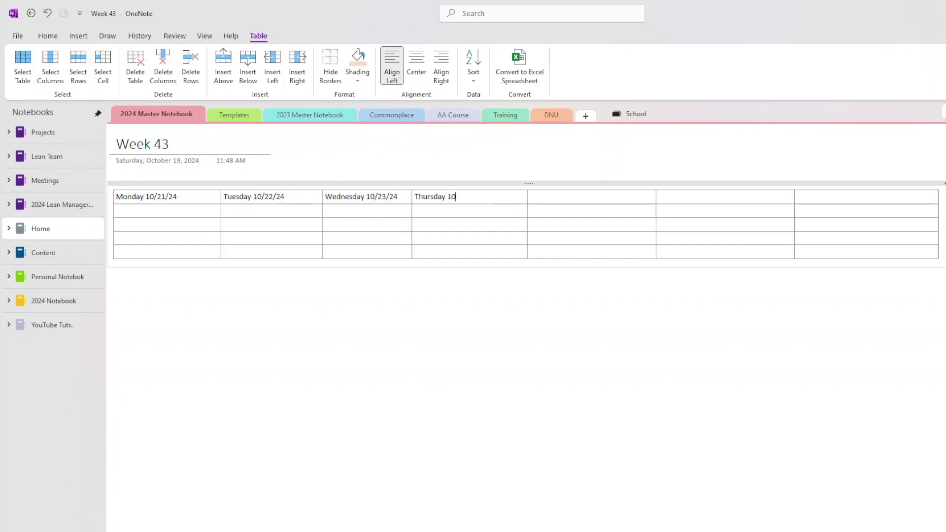
{"action": "type", "text": "/"}
- Enter "Friday 10/25/24", "Saturday 10/26/24" and "Sunday 10/27/24" in the remaining header cells
{"action": "type", "text": "Friday"}
{"action": "type", "text": " 10/25/"}
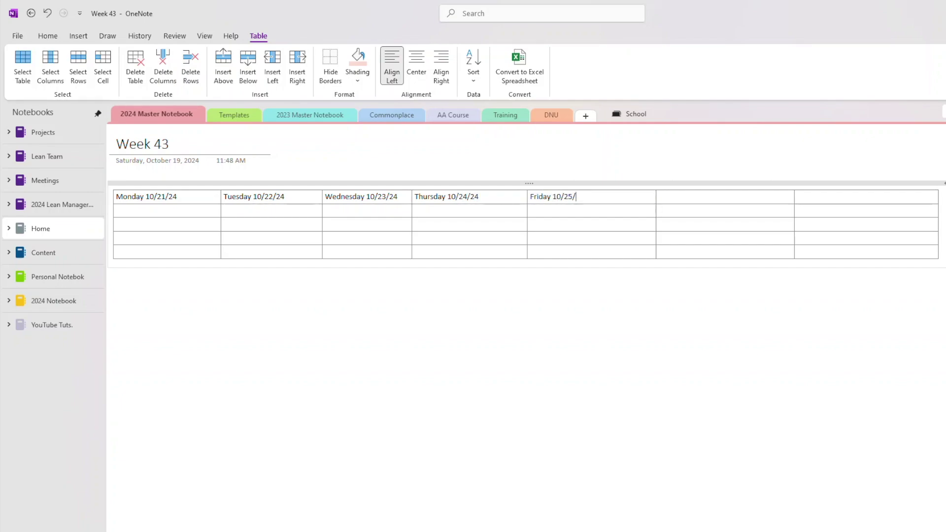
{"action": "type", "text": "24"}
{"action": "key", "text": "Tab"}
{"action": "type", "text": "SaturdaySunday 10/27"}
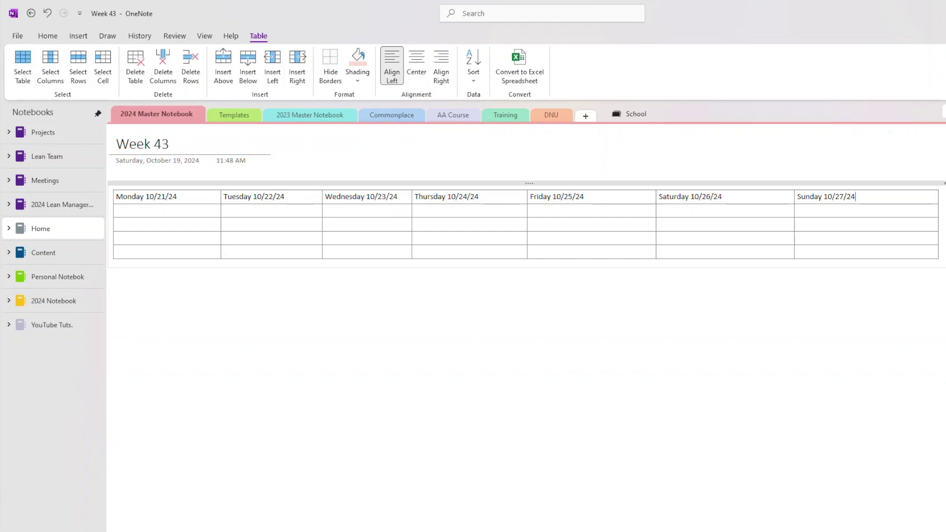
- Center and bold the weekday headings in the table's first row
{"action": "mouse_move", "coordinate": [871, 197]}
{"action": "left_mouse_down"}
{"action": "mouse_move", "coordinate": [651, 195]}
{"action": "mouse_move", "coordinate": [363, 215]}
{"action": "mouse_move", "coordinate": [188, 197]}
{"action": "left_mouse_up"}
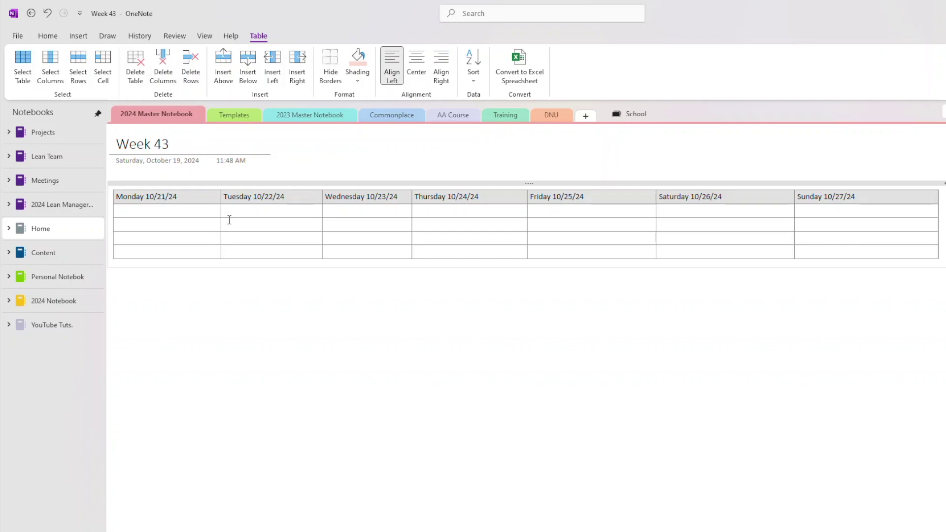
{"action": "left_click", "coordinate": [48, 35]}
{"action": "left_click", "coordinate": [254, 75]}
{"action": "left_click", "coordinate": [259, 105]}
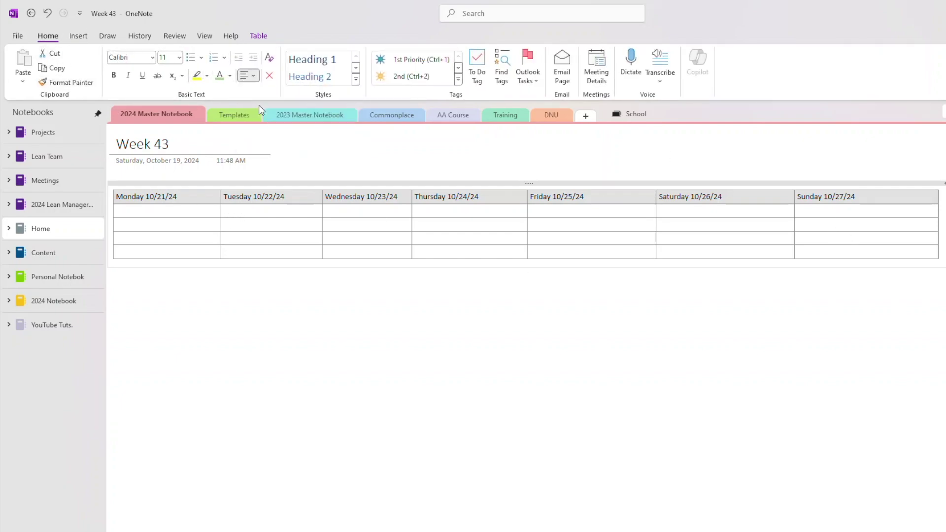
{"action": "left_click", "coordinate": [114, 75]}
- Enter the heading "Work Meetings:" in the cell directly below the Monday header
{"action": "left_click", "coordinate": [198, 216]}
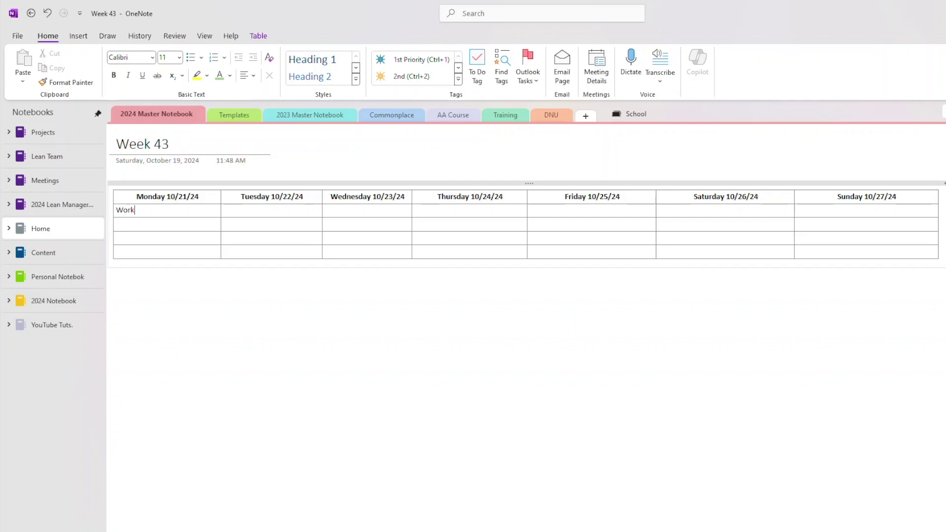
{"action": "type", "text": "Work"}
{"action": "key", "text": "Return"}
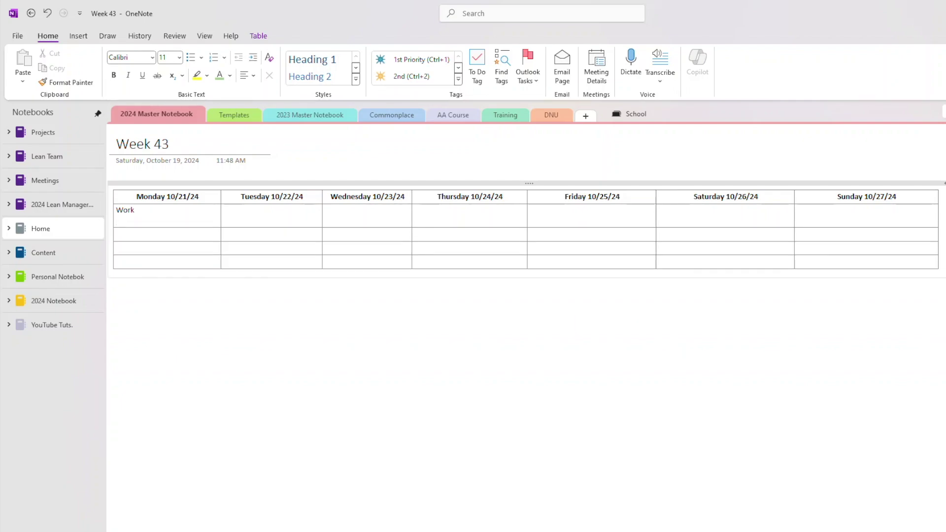
{"action": "key", "text": "BackSpace"}
{"action": "key", "text": "BackSpace"}
{"action": "key", "text": "BackSpace"}
{"action": "key", "text": "BackSpace"}
{"action": "key", "text": "BackSpace"}
{"action": "type", "text": "Work Meetings"}
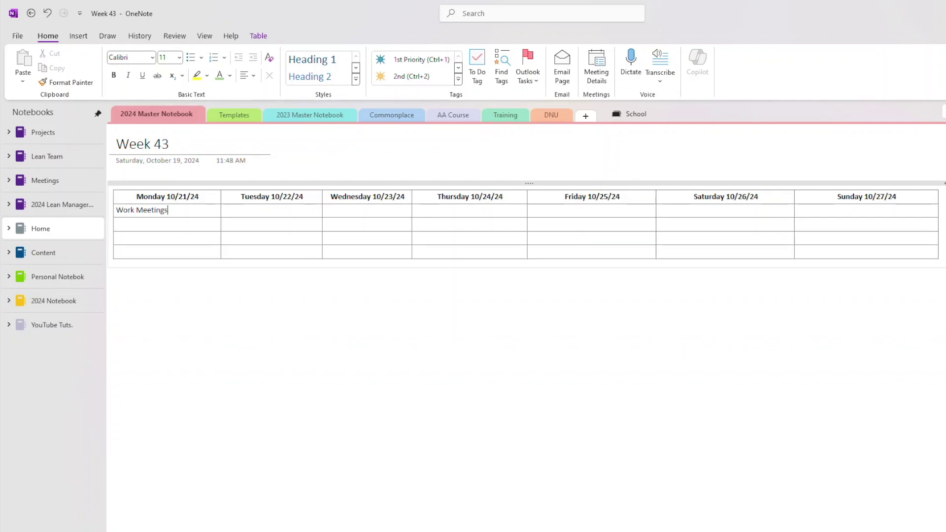
{"action": "type", "text": ":"}
{"action": "key", "text": "Return"}
- Add a numbered list of three "..." placeholders under Monday's Work Meetings heading
{"action": "left_click", "coordinate": [213, 57]}
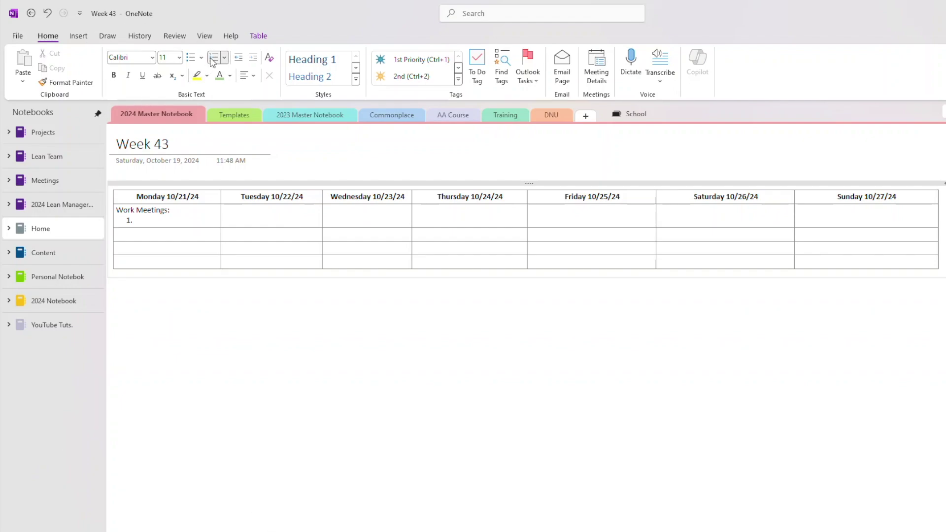
{"action": "type", "text": "..."}
{"action": "key", "text": "Return"}
{"action": "type", "text": "..."}
{"action": "key", "text": "Return"}
{"action": "type", "text": "."}
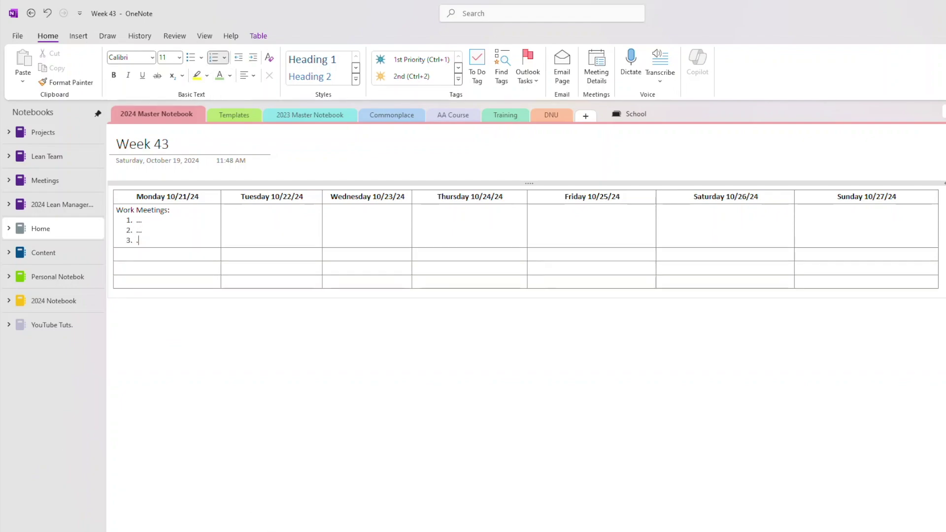
{"action": "type", "text": ".."}
{"action": "key", "text": "Return"}
- Add the heading "Work Todo:" with three numbered "..." placeholders below the meetings list in the same Monday cell
{"action": "type", "text": "Wor"}
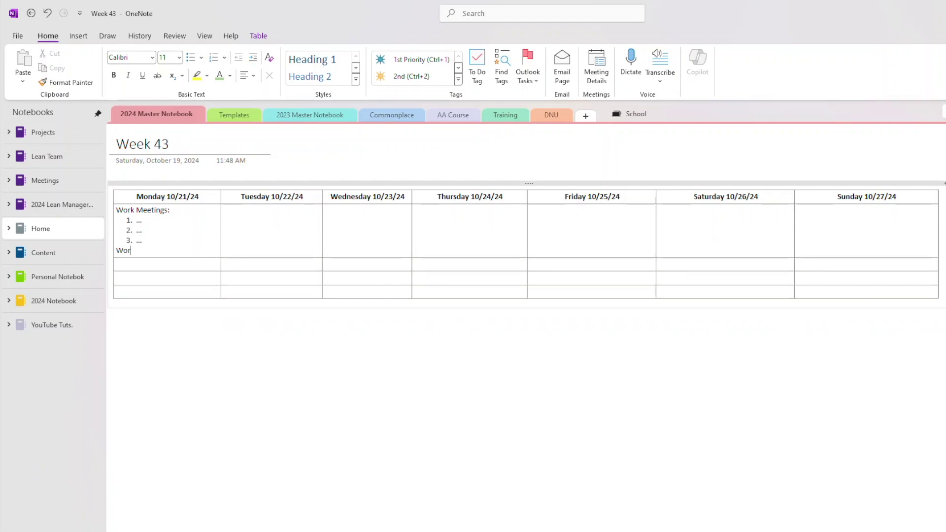
{"action": "type", "text": "k Todo:"}
{"action": "key", "text": "Return"}
{"action": "type", "text": "1. ..."}
{"action": "key", "text": "Return"}
{"action": "type", "text": "..."}
{"action": "key", "text": "Return"}
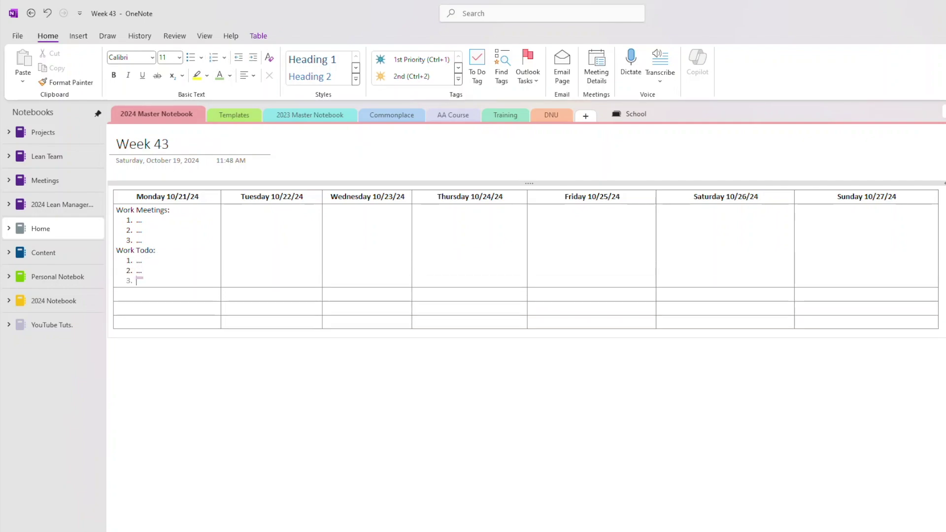
{"action": "type", "text": "..."}
- Enter the heading "Home Todo:" in the next cell of the Monday column
{"action": "key", "text": "Down"}
{"action": "type", "text": "HOm"}
{"action": "key", "text": "BackSpace"}
{"action": "key", "text": "BackSpace"}
{"action": "type", "text": "om"}
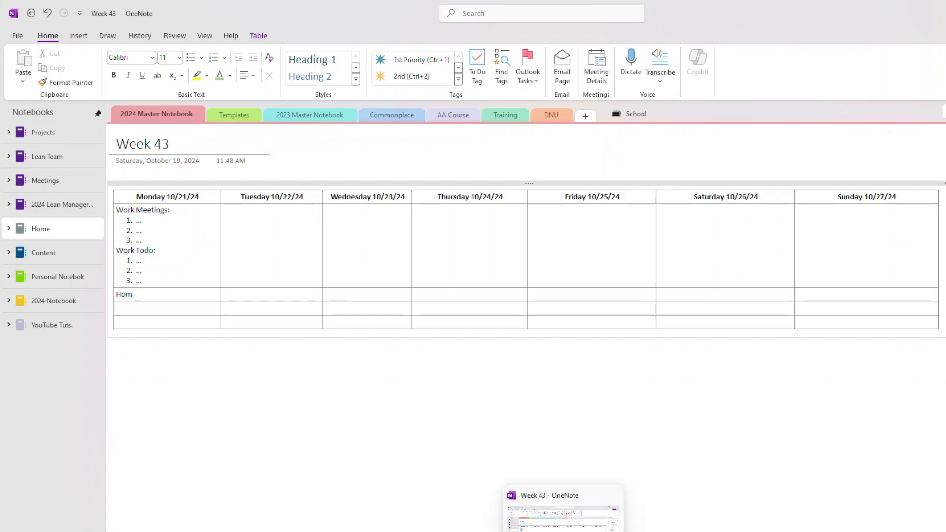
{"action": "type", "text": "e Todo:"}
{"action": "key", "text": "Return"}
- Add a numbered list of three "..." placeholders under Monday's Home Todo heading
{"action": "type", "text": "1. "}
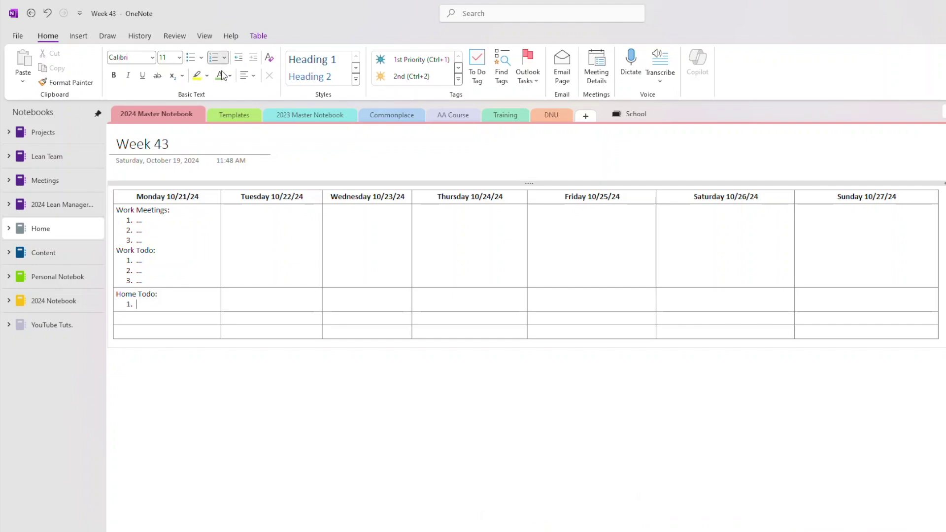
{"action": "type", "text": "..."}
{"action": "key", "text": "Return"}
{"action": "type", "text": "..."}
{"action": "key", "text": "Return"}
{"action": "type", "text": "..."}
{"action": "key", "text": "Return"}
{"action": "key", "text": "Return"}
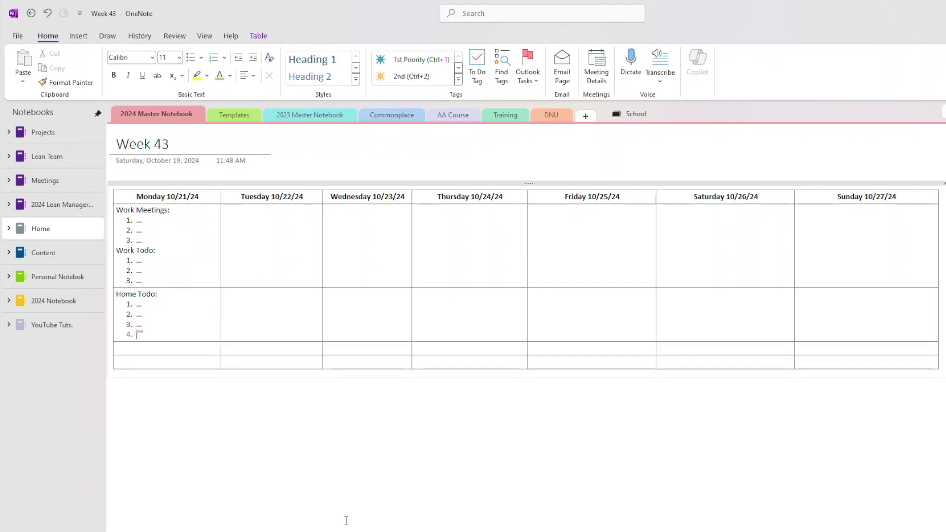
{"action": "key", "text": "BackSpace"}
- Enter the heading "Self Todo:" in the Monday cell below Home Todo
{"action": "left_click", "coordinate": [180, 338]}
{"action": "type", "text": "Self:"}
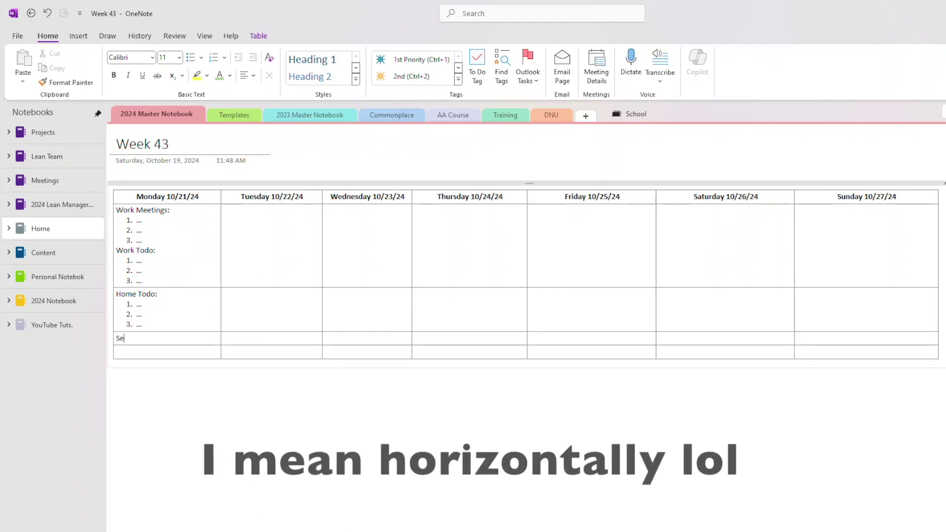
{"action": "key", "text": "BackSpace"}
{"action": "type", "text": "Todo:"}
{"action": "key", "text": "Return"}
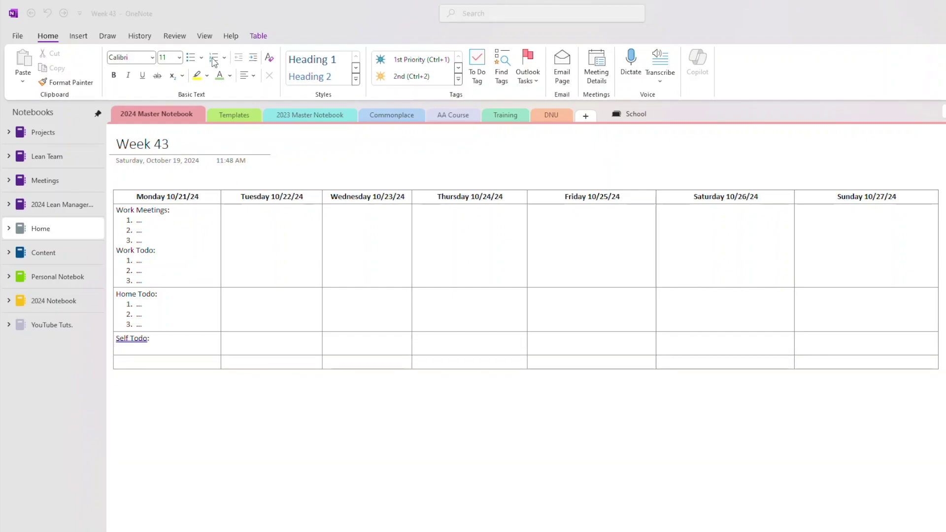
- Add a numbered list of three "..." placeholders under Monday's Self Todo heading
{"action": "key", "text": "ctrl+slash"}
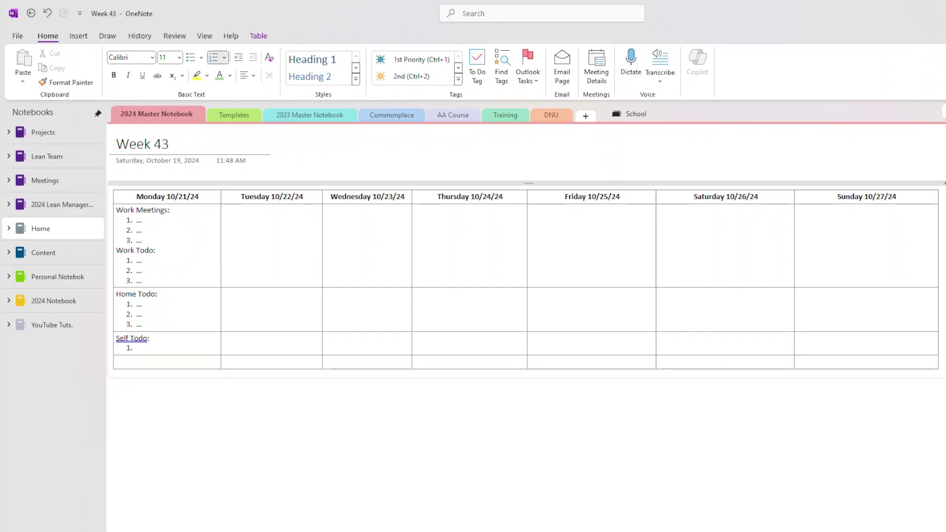
{"action": "type", "text": "..."}
{"action": "key", "text": "Return"}
{"action": "type", "text": "..."}
{"action": "key", "text": "Return"}
{"action": "type", "text": "..."}
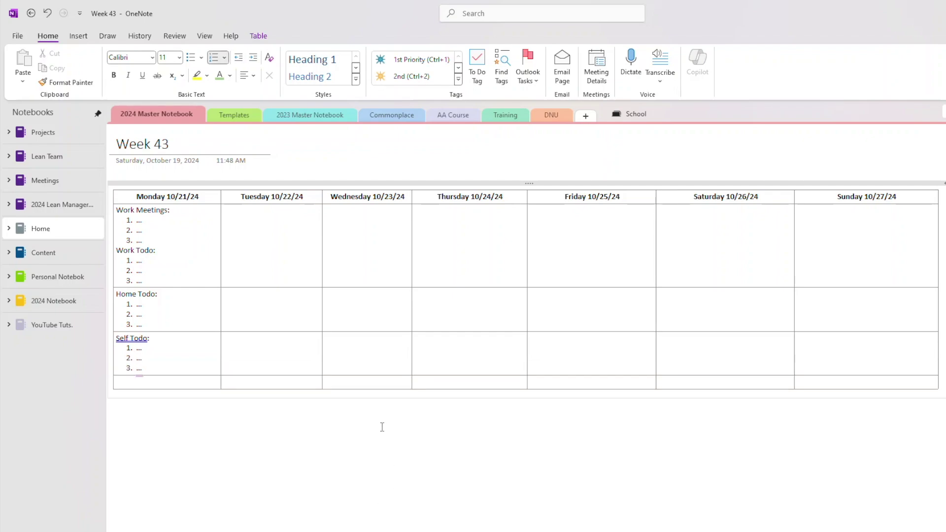
{"action": "left_click_drag", "start_coordinate": [118, 210], "coordinate": [176, 276]}
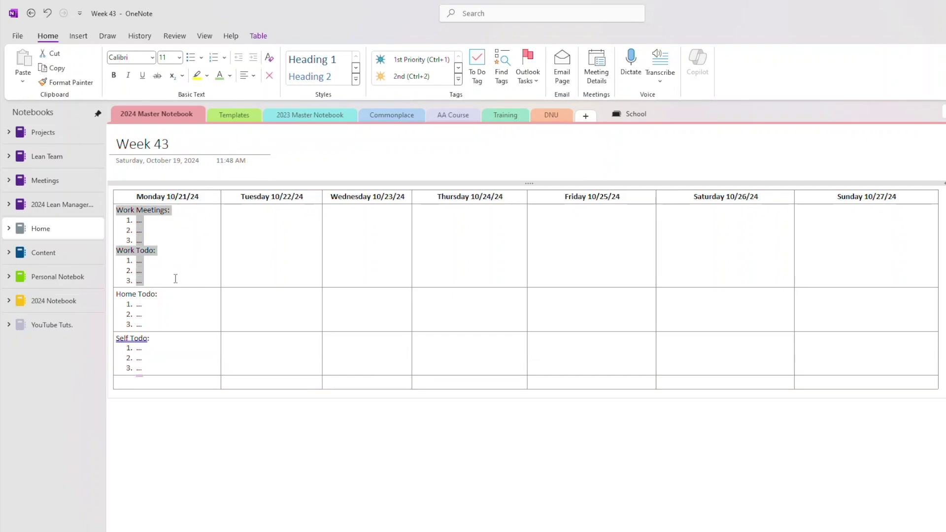
{"action": "key", "text": "ctrl+c"}
{"action": "left_click", "coordinate": [236, 231]}
{"action": "key", "text": "ctrl+v"}
{"action": "key", "text": "ctrl+z"}
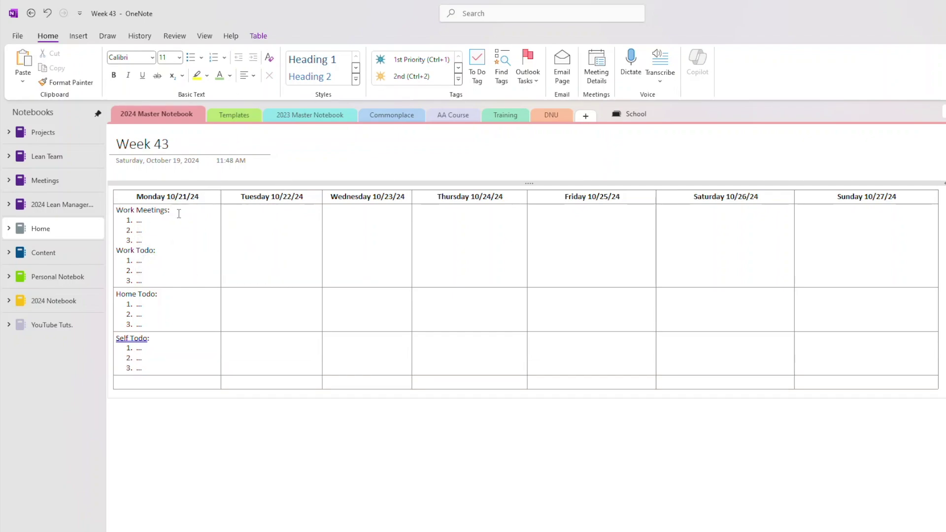
- Bold the Work Meetings and Work Todo headings in the Monday column
{"action": "left_click_drag", "start_coordinate": [177, 211], "coordinate": [116, 217]}
{"action": "key", "text": "ctrl+b"}
{"action": "left_click_drag", "start_coordinate": [167, 250], "coordinate": [147, 240]}
{"action": "key", "text": "ctrl+b"}
{"action": "left_click", "coordinate": [208, 297]}
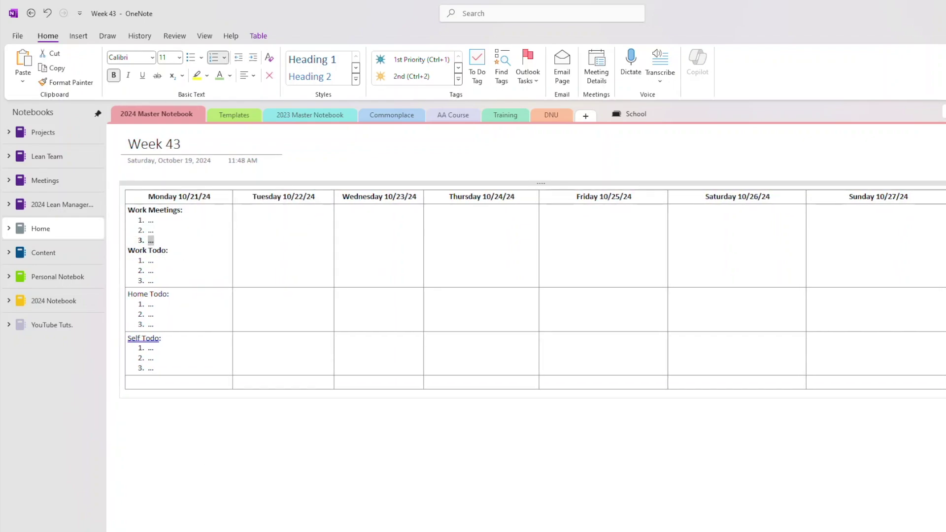
{"action": "type", "text": "b"}
{"action": "key", "text": "ctrl+z"}
- Bold the Home Todo and Self Todo headings in the Monday column
{"action": "left_click_drag", "start_coordinate": [185, 294], "coordinate": [125, 295]}
{"action": "key", "text": "ctrl+b"}
{"action": "left_click_drag", "start_coordinate": [163, 339], "coordinate": [128, 339]}
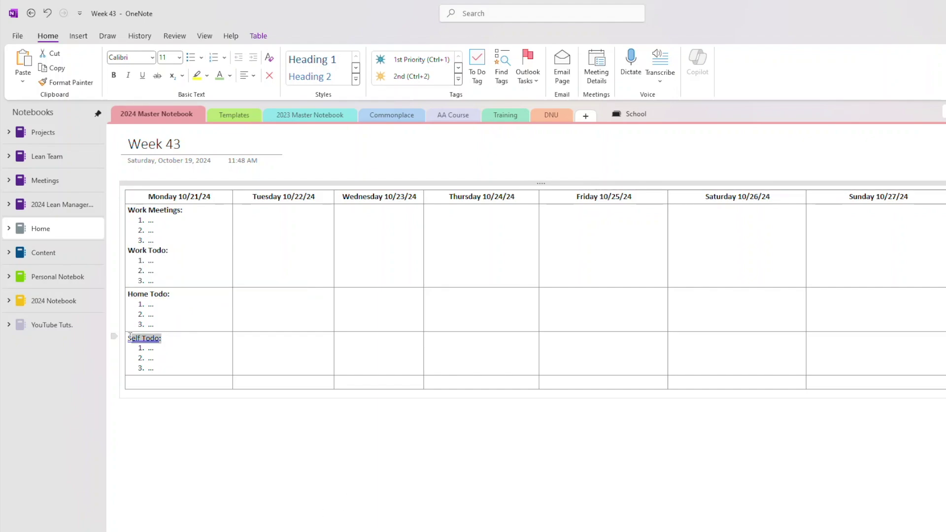
{"action": "key", "text": "ctrl+b"}
- Copy the Self Todo heading and list into Monday's last cell and change the copied heading to "Family Todo:"
{"action": "left_click", "coordinate": [177, 372]}
{"action": "left_click_drag", "start_coordinate": [157, 368], "coordinate": [127, 338]}
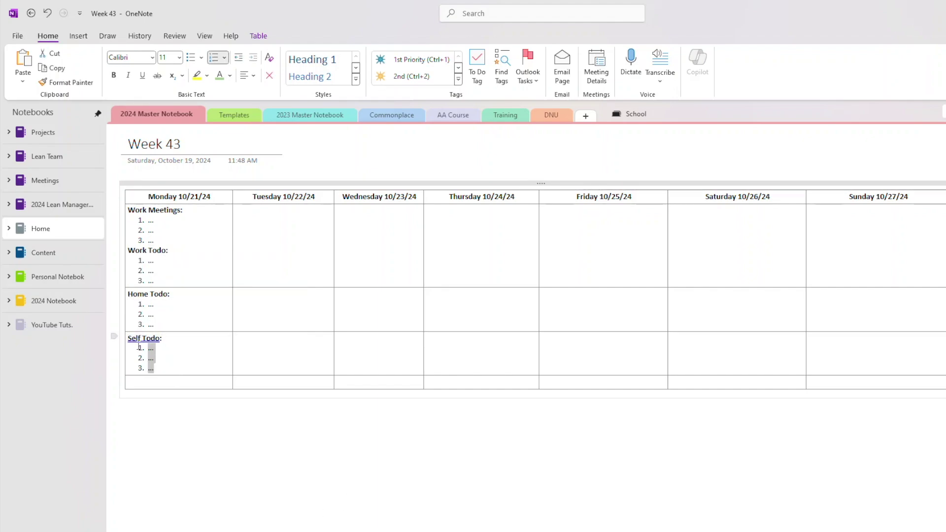
{"action": "key", "text": "ctrl+c"}
{"action": "left_click", "coordinate": [154, 383]}
{"action": "key", "text": "ctrl+v"}
{"action": "left_click_drag", "start_coordinate": [160, 382], "coordinate": [128, 380]}
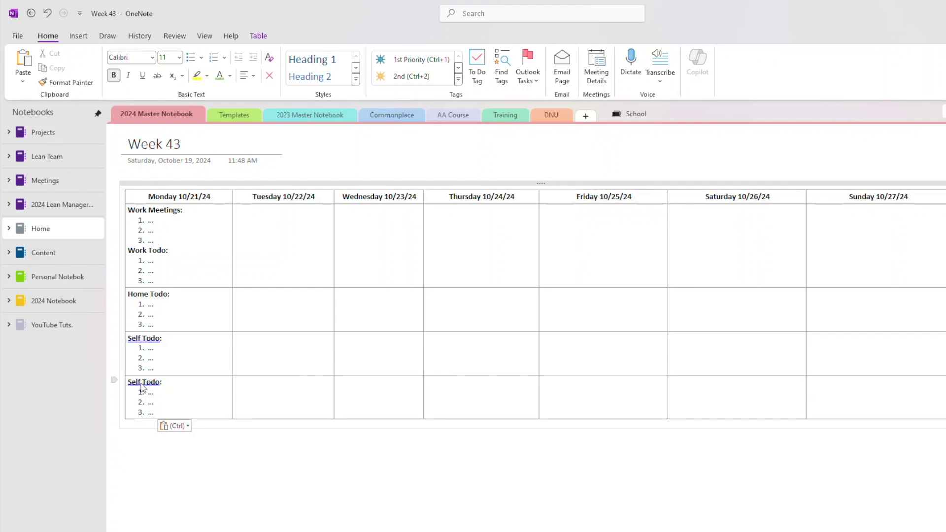
{"action": "type", "text": "Family Todo"}
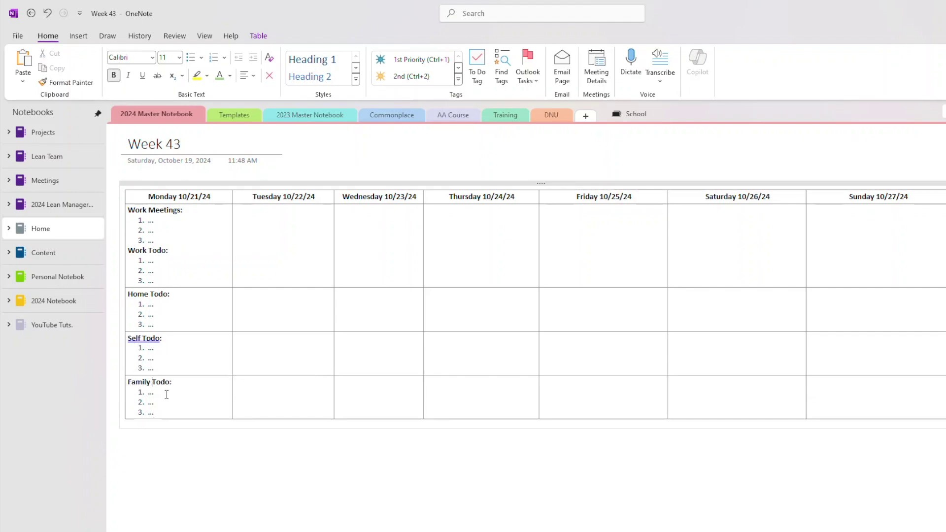
- Correct the flagged "Self Todo" heading to the suggested "Self-Todo"
{"action": "right_click", "coordinate": [143, 339]}
{"action": "left_click", "coordinate": [163, 99]}
{"action": "left_click", "coordinate": [178, 372]}
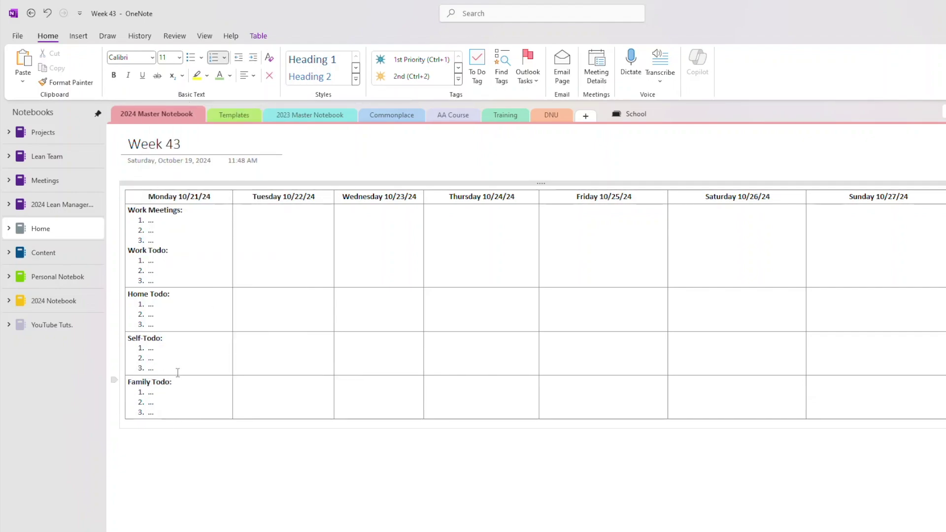
{"action": "left_click_drag", "start_coordinate": [134, 215], "coordinate": [186, 407]}
{"action": "left_click", "coordinate": [129, 208]}
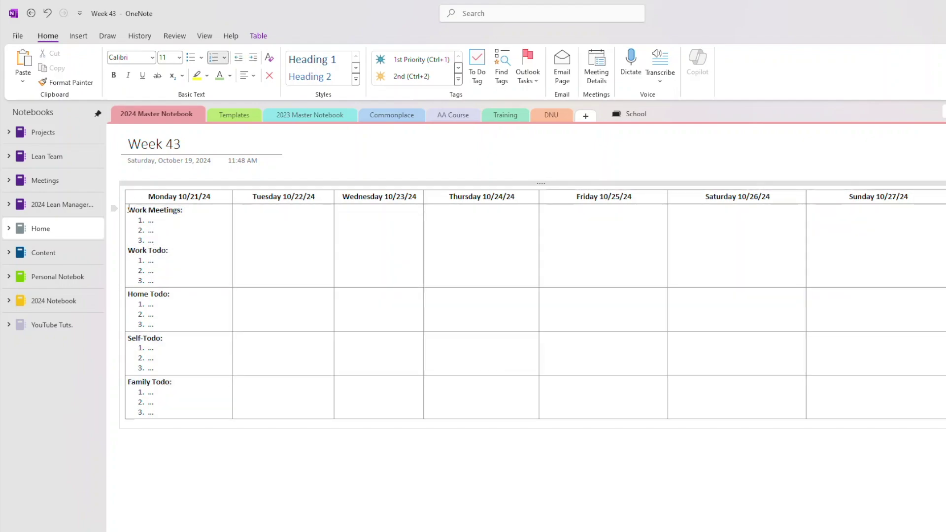
{"action": "left_click_drag", "start_coordinate": [129, 208], "coordinate": [148, 411]}
{"action": "key", "text": "ctrl+c"}
{"action": "left_click", "coordinate": [239, 247]}
{"action": "key", "text": "ctrl+v"}
{"action": "key", "text": "ctrl+z"}
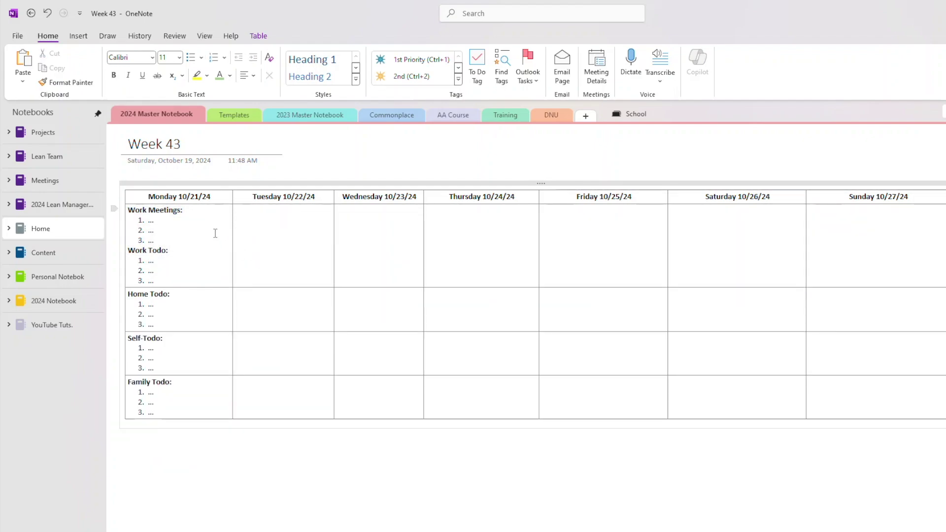
{"action": "left_click_drag", "start_coordinate": [129, 208], "coordinate": [180, 281]}
{"action": "left_click", "coordinate": [268, 249]}
- Copy Monday's Work Meetings and Work Todo lists into the matching cells of Tuesday through Sunday
{"action": "left_click_drag", "start_coordinate": [129, 203], "coordinate": [160, 282]}
{"action": "key", "text": "ctrl+c"}
{"action": "left_click", "coordinate": [257, 219]}
{"action": "key", "text": "ctrl+v"}
{"action": "left_click", "coordinate": [367, 224]}
{"action": "key", "text": "ctrl+v"}
{"action": "left_click", "coordinate": [461, 232]}
{"action": "key", "text": "ctrl+v"}
{"action": "key", "text": "ctrl+v"}
{"action": "left_click", "coordinate": [685, 229]}
{"action": "key", "text": "ctrl+v"}
{"action": "left_click", "coordinate": [845, 220]}
{"action": "key", "text": "ctrl+v"}
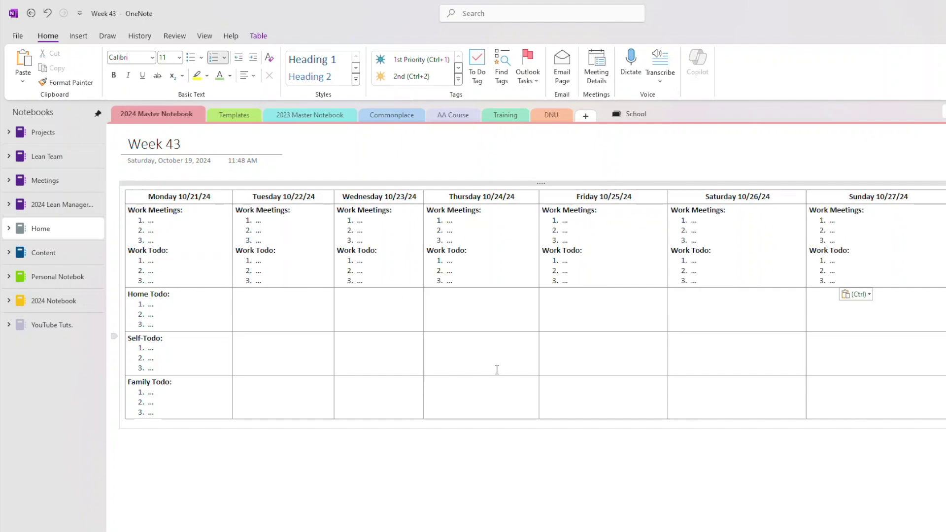
- Copy Monday's Home Todo heading and list into the matching cells of Tuesday through Sunday
{"action": "left_click_drag", "start_coordinate": [129, 292], "coordinate": [159, 325]}
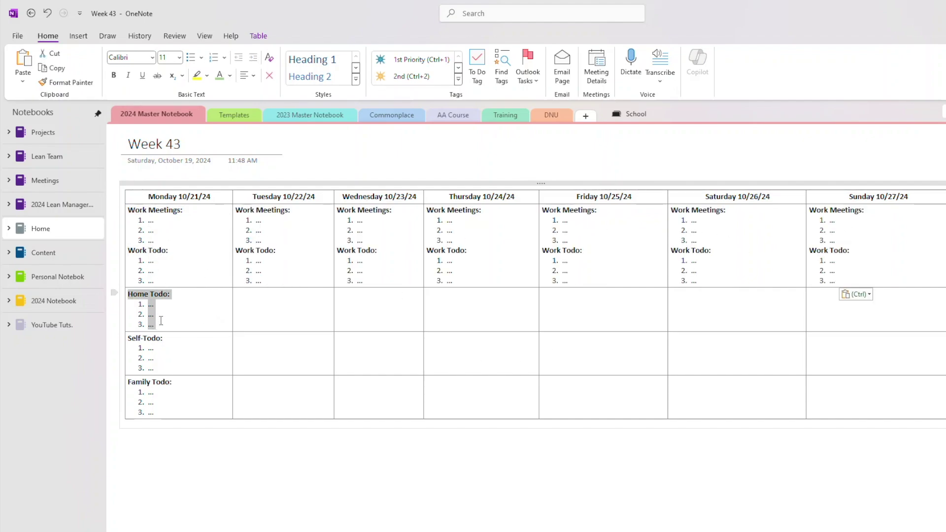
{"action": "key", "text": "ctrl+c"}
{"action": "left_click", "coordinate": [286, 324]}
{"action": "key", "text": "ctrl+v"}
{"action": "left_click", "coordinate": [395, 310]}
{"action": "key", "text": "ctrl+v"}
{"action": "left_click", "coordinate": [493, 311]}
{"action": "key", "text": "ctrl+v"}
{"action": "left_click", "coordinate": [616, 310]}
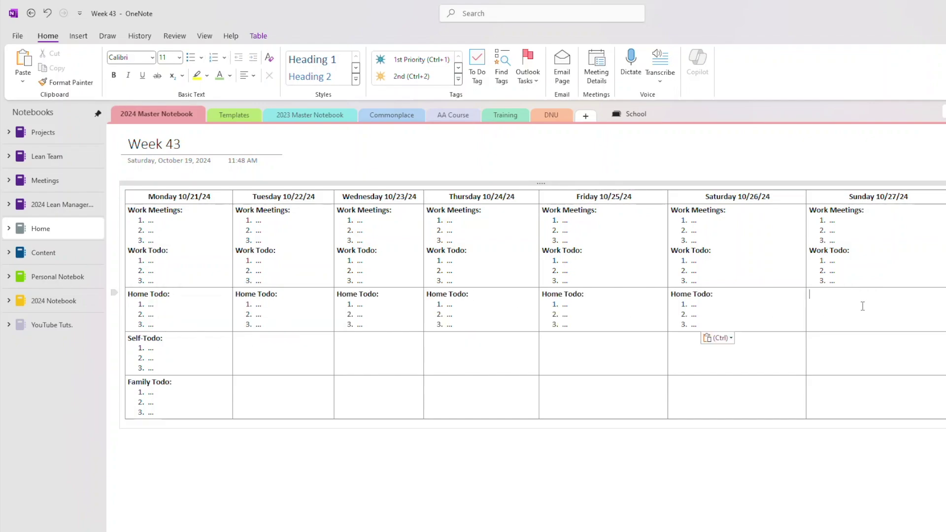
{"action": "key", "text": "ctrl+v"}
- Copy Monday's Self-Todo heading and list into the matching cells of Tuesday through Sunday
{"action": "left_click_drag", "start_coordinate": [127, 336], "coordinate": [159, 372]}
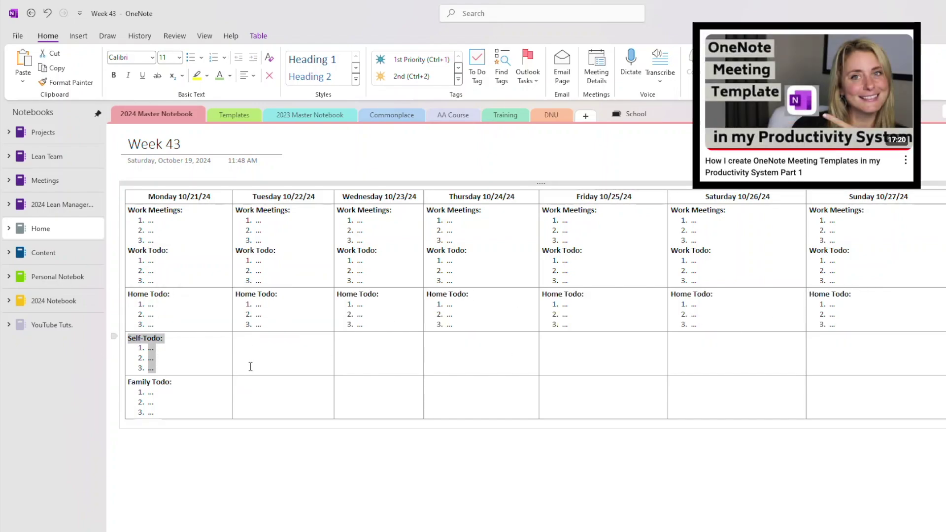
{"action": "key", "text": "ctrl+c"}
{"action": "left_click", "coordinate": [250, 366]}
{"action": "key", "text": "ctrl+v"}
{"action": "left_click", "coordinate": [399, 354]}
{"action": "key", "text": "ctrl+v"}
{"action": "left_click", "coordinate": [489, 353]}
{"action": "key", "text": "ctrl+v"}
{"action": "left_click", "coordinate": [573, 343]}
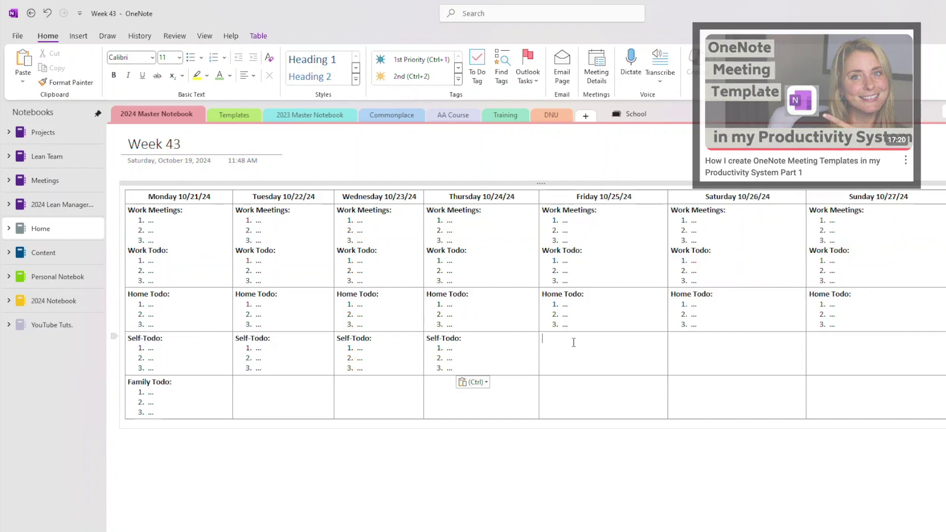
{"action": "key", "text": "ctrl+v"}
{"action": "left_click", "coordinate": [685, 345]}
{"action": "key", "text": "ctrl+v"}
{"action": "left_click", "coordinate": [828, 345]}
{"action": "key", "text": "ctrl+v"}
- Copy Monday's Family Todo heading and list into the matching cells of Tuesday through Sunday
{"action": "left_click", "coordinate": [128, 382]}
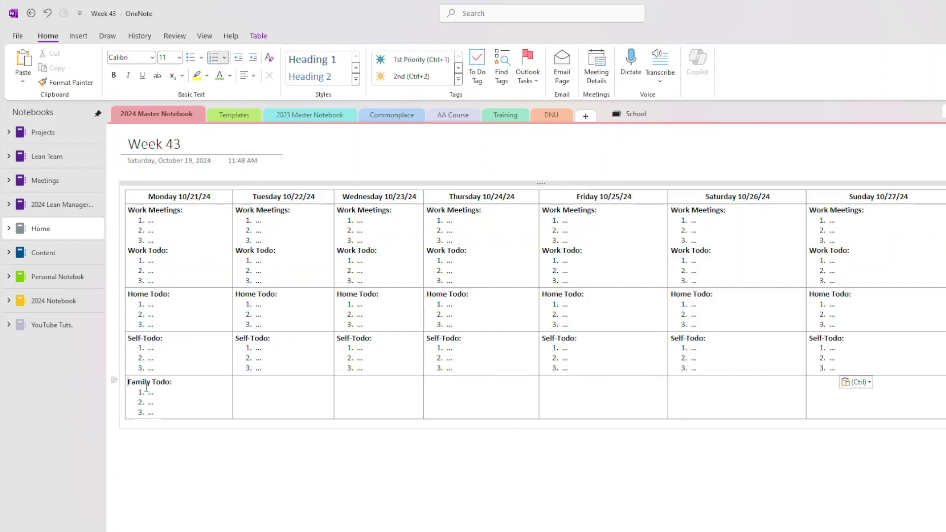
{"action": "left_click_drag", "start_coordinate": [146, 388], "coordinate": [205, 421]}
{"action": "key", "text": "ctrl+c"}
{"action": "left_click", "coordinate": [257, 395]}
{"action": "key", "text": "ctrl+v"}
{"action": "left_click", "coordinate": [363, 401]}
{"action": "key", "text": "ctrl+v"}
{"action": "left_click", "coordinate": [482, 395]}
{"action": "key", "text": "ctrl+v"}
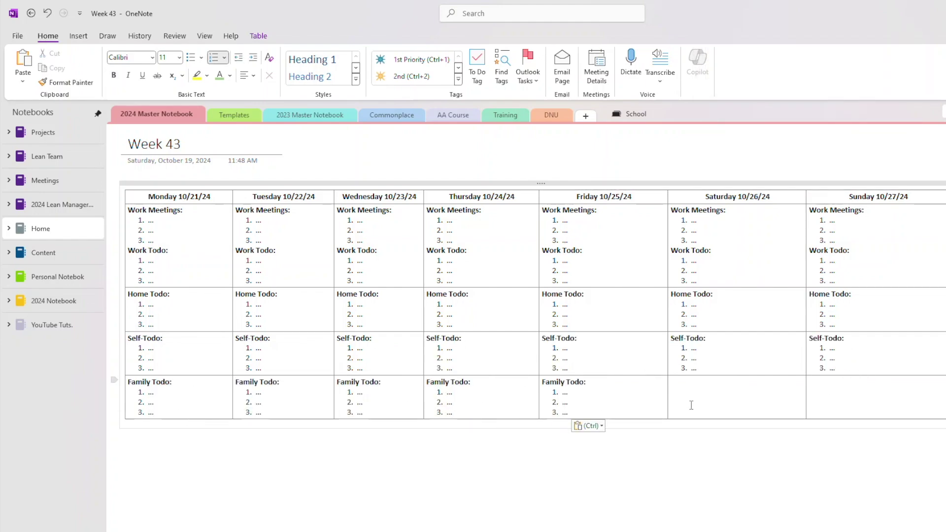
{"action": "left_click", "coordinate": [691, 405]}
{"action": "key", "text": "ctrl+v"}
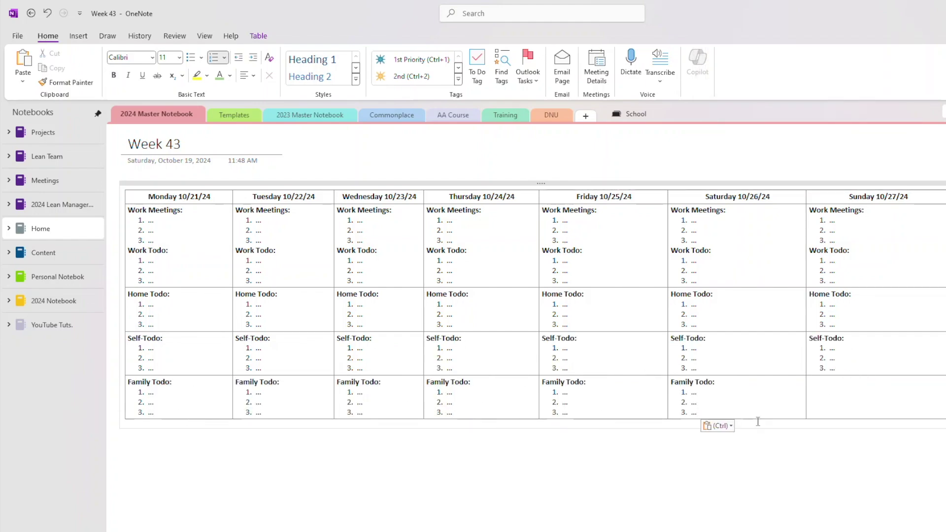
{"action": "left_click", "coordinate": [831, 388]}
{"action": "key", "text": "ctrl+v"}
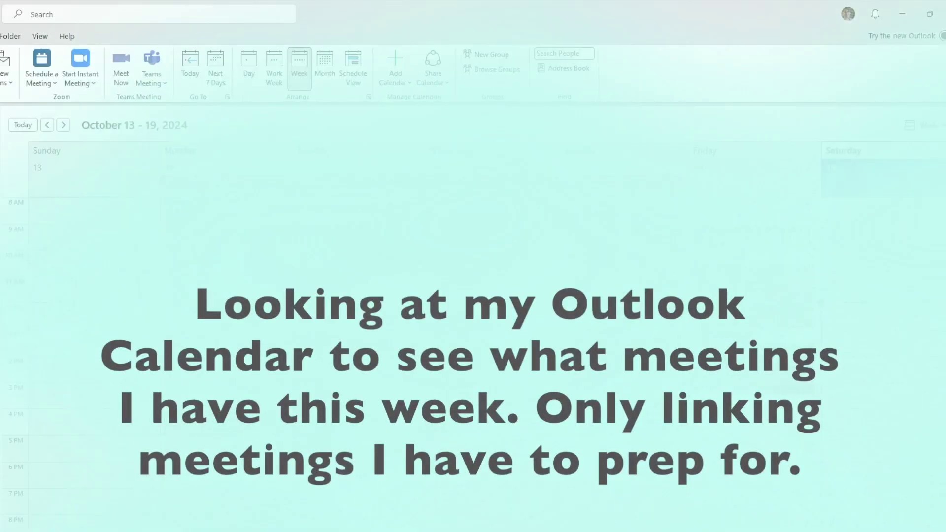
- Check the Outlook calendar for October 20 - 26, 2024 and link "8/15/24 Commercial Incentives A3 Discovery" as Monday's first work meeting in OneNote
{"action": "left_click", "coordinate": [63, 125]}
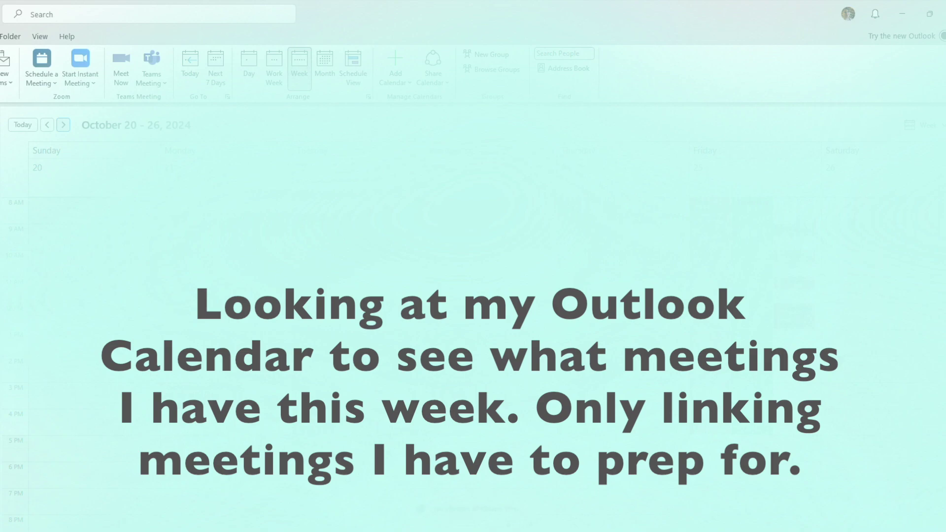
{"action": "key", "text": "alt+Tab"}
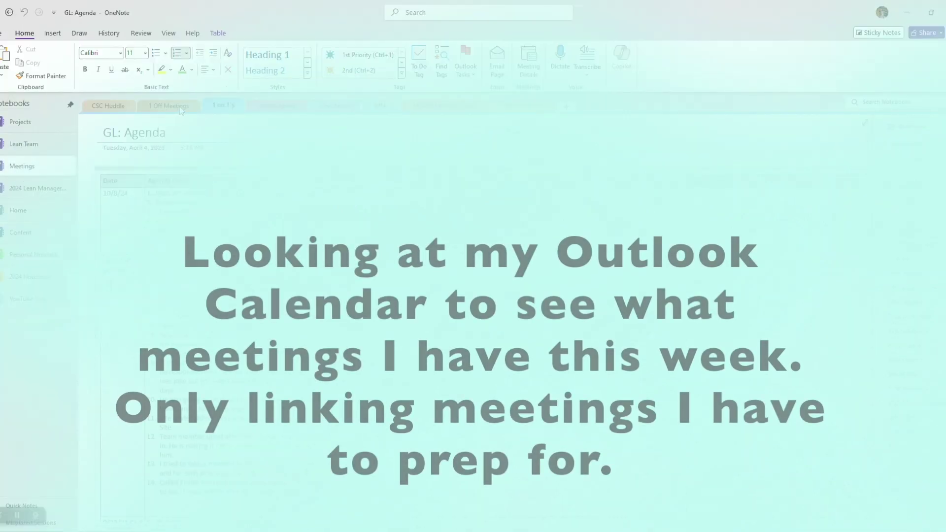
{"action": "left_click", "coordinate": [180, 108]}
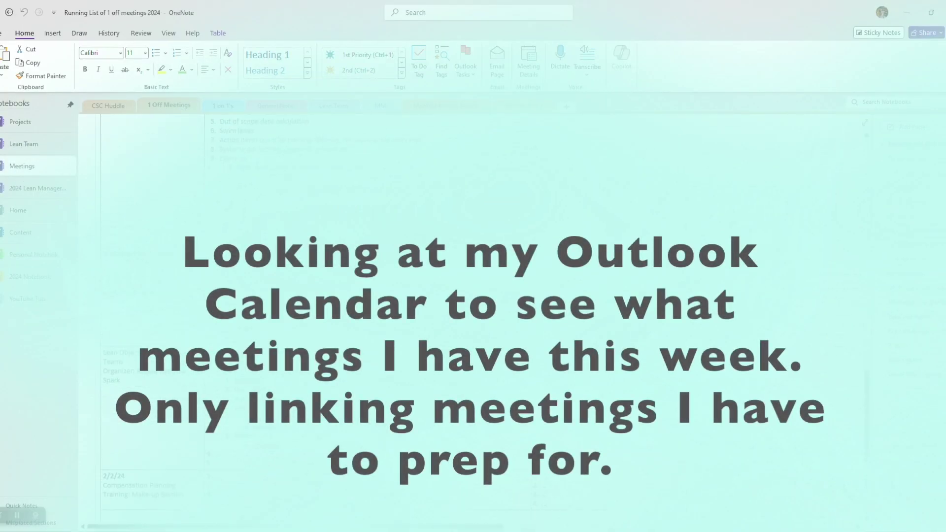
{"action": "scroll", "coordinate": [473, 316], "scroll_direction": "up", "scroll_amount": 5}
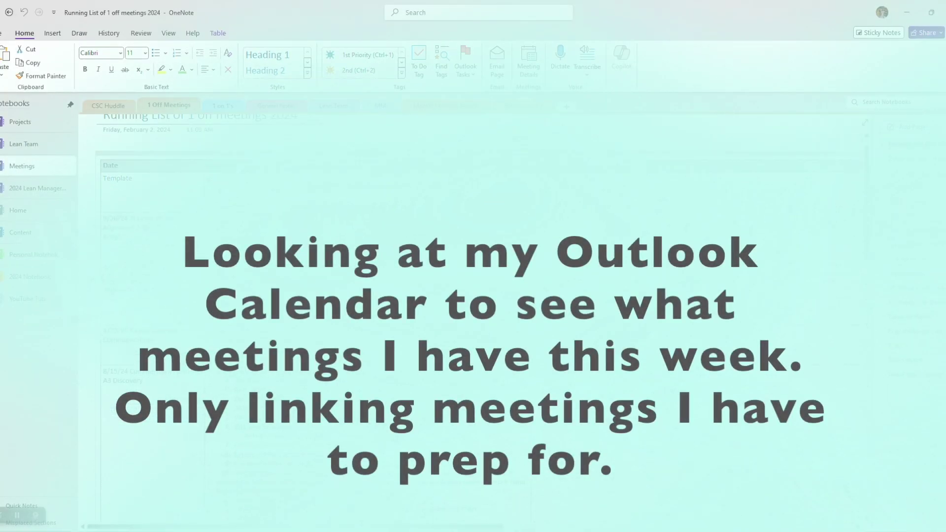
{"action": "scroll", "coordinate": [473, 315], "scroll_direction": "down", "scroll_amount": 3}
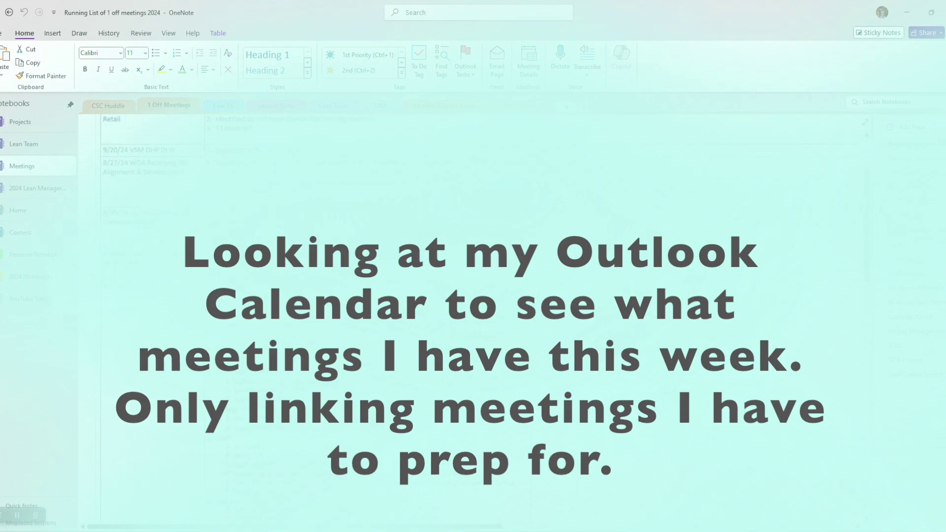
{"action": "scroll", "coordinate": [473, 315], "scroll_direction": "up", "scroll_amount": 3}
{"action": "scroll", "coordinate": [473, 316], "scroll_direction": "down", "scroll_amount": 5}
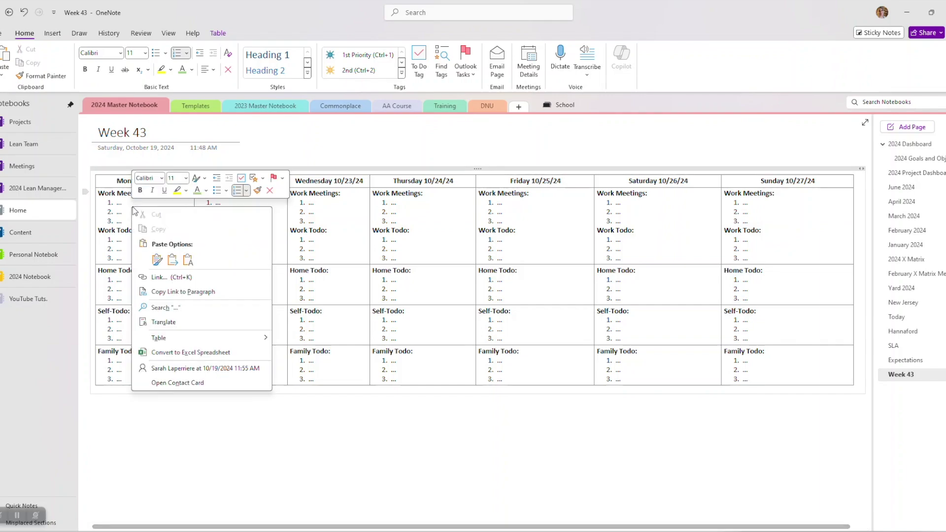
{"action": "left_click", "coordinate": [157, 259]}
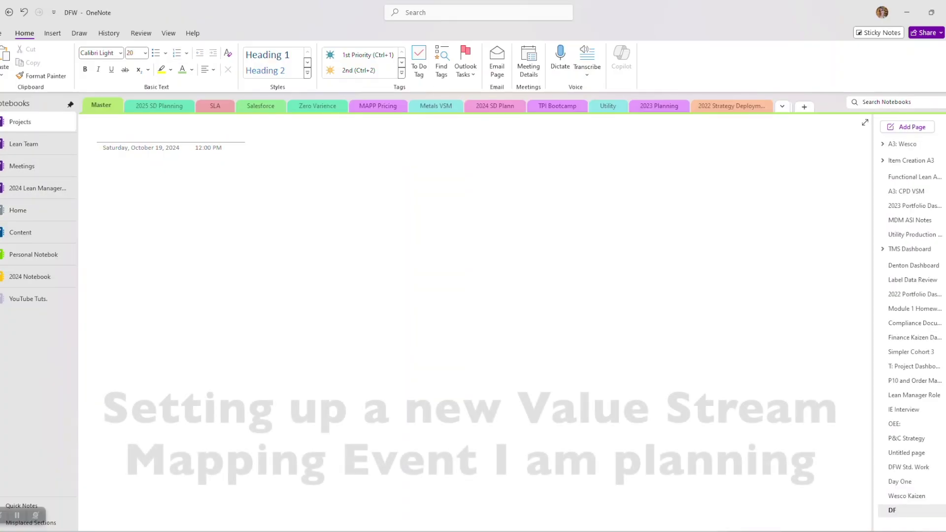
- Title the new Projects page "New CSC VSM" and copy the "T: Running Meeting" template table from the 2024 Notebook into it
{"action": "type", "text": "New CSC VSM"}
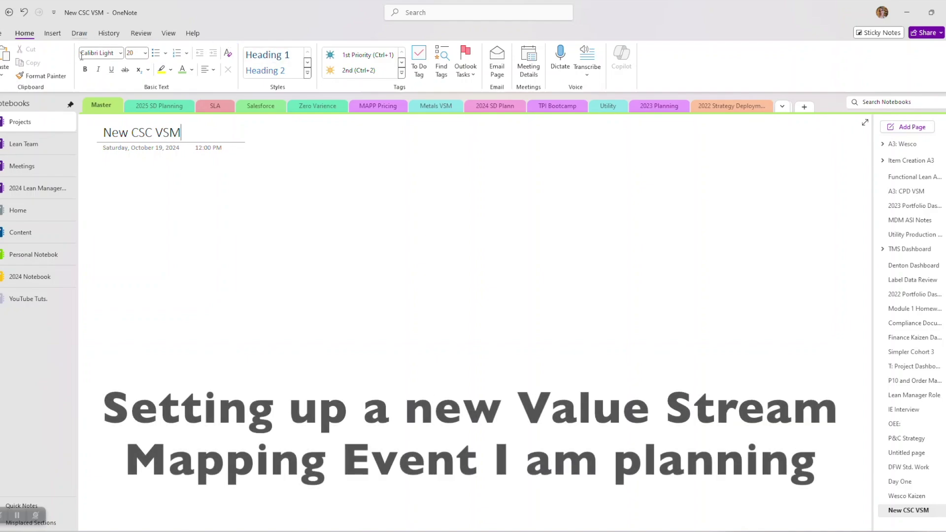
{"action": "left_click", "coordinate": [41, 210]}
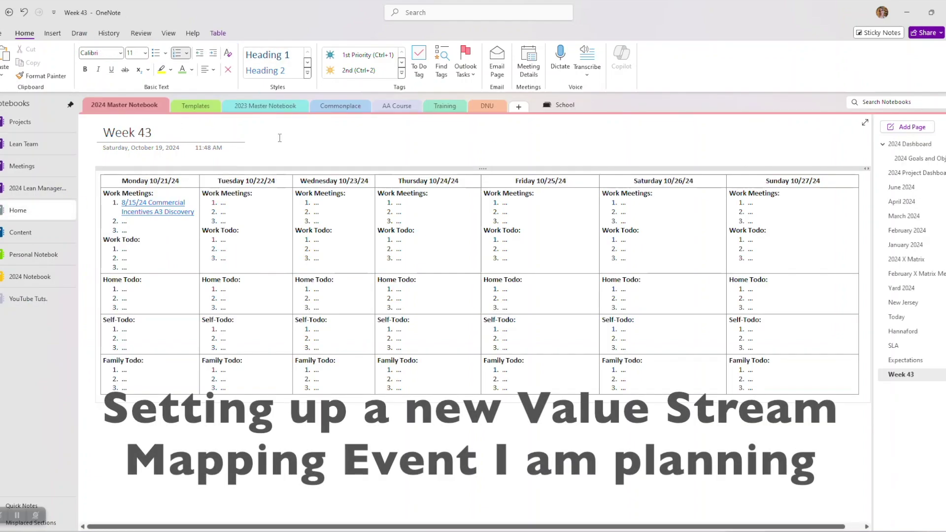
{"action": "left_click", "coordinate": [188, 110]}
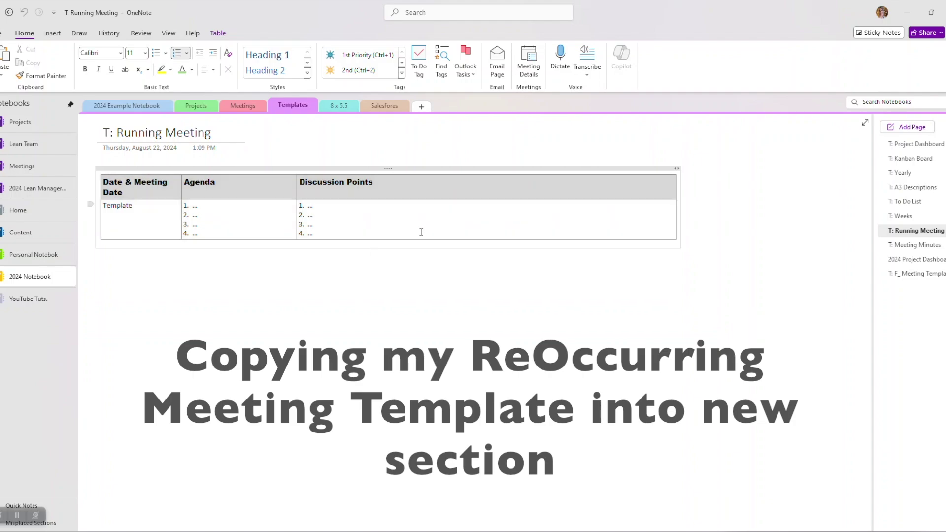
{"action": "key", "text": "ctrl+a"}
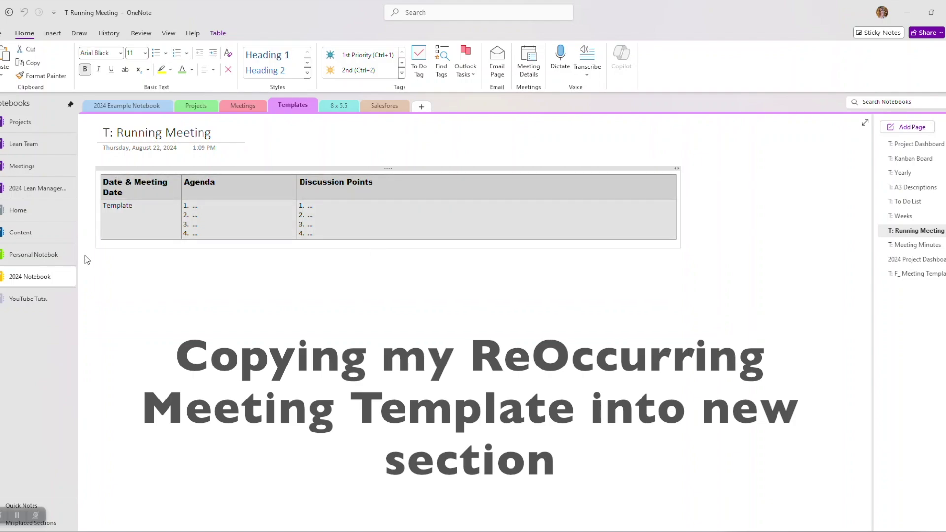
{"action": "left_click", "coordinate": [22, 211]}
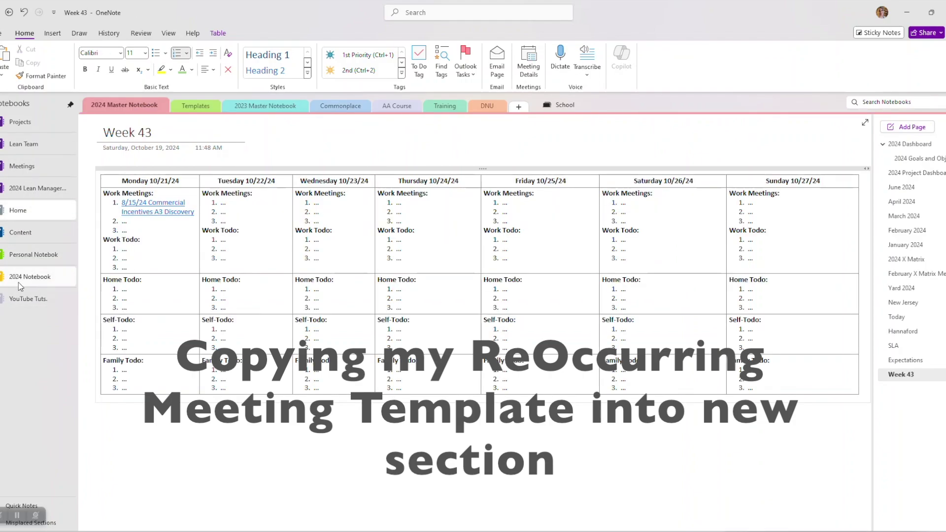
{"action": "left_click", "coordinate": [29, 123]}
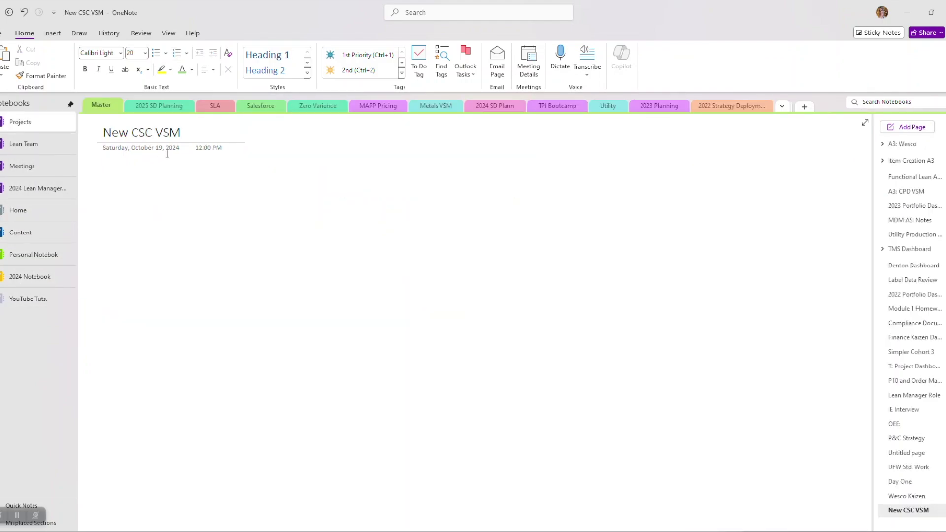
{"action": "left_click", "coordinate": [129, 177]}
{"action": "key", "text": "ctrl+v"}
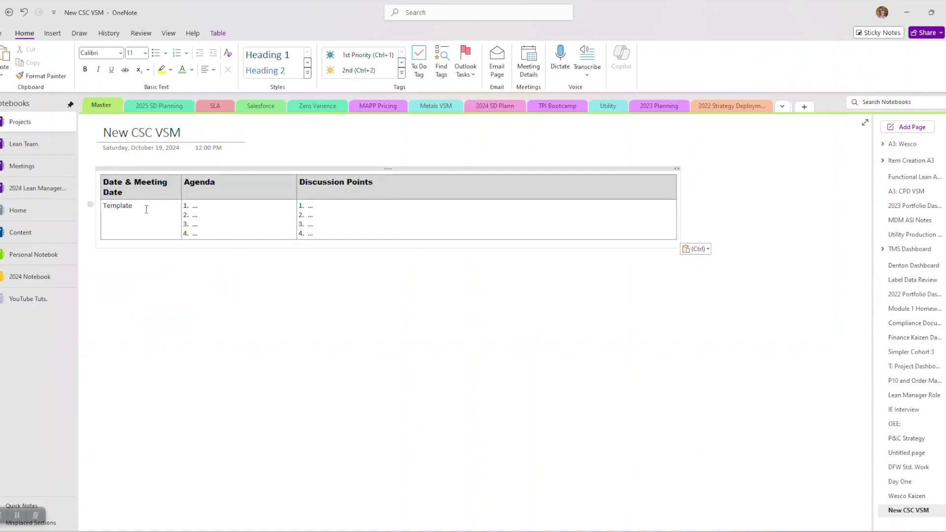
- Replace the "Template" entry in the meeting table with "10/21: Initial VSM Meeting", correcting any misspelling
{"action": "double_click", "coordinate": [146, 209]}
{"action": "type", "text": "10/21: INtial"}
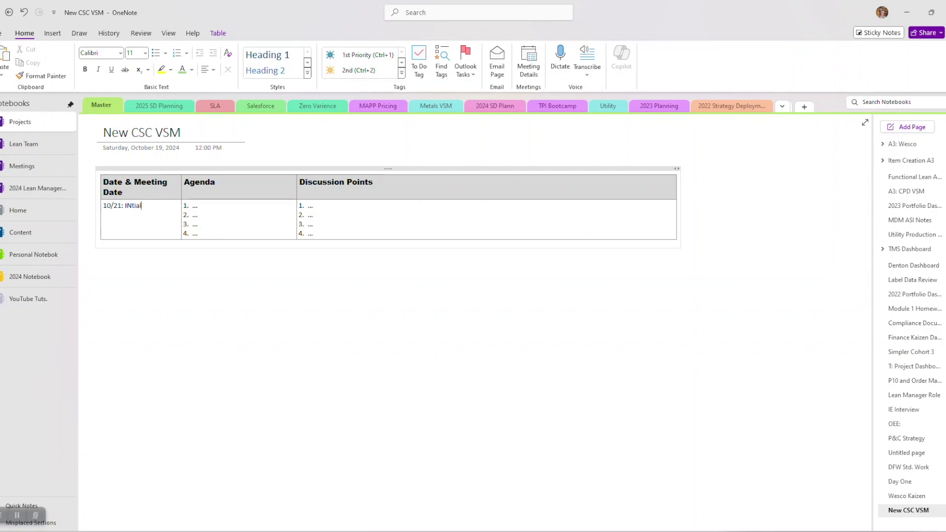
{"action": "type", "text": " VSM Meeting"}
{"action": "right_click", "coordinate": [132, 207]}
{"action": "left_click", "coordinate": [159, 218]}
- Copy the link to the "10/21: Initial VSM Meeting" paragraph and paste it as Monday's second work meeting on the Week 43 page
{"action": "left_click_drag", "start_coordinate": [129, 215], "coordinate": [110, 207]}
{"action": "right_click", "coordinate": [111, 207]}
{"action": "left_click", "coordinate": [148, 294]}
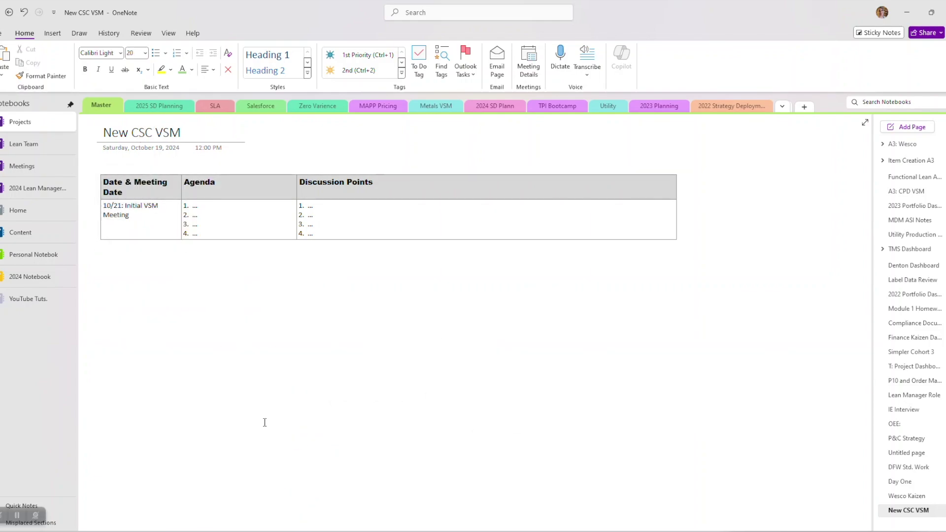
{"action": "left_click", "coordinate": [53, 209]}
{"action": "left_click", "coordinate": [138, 224]}
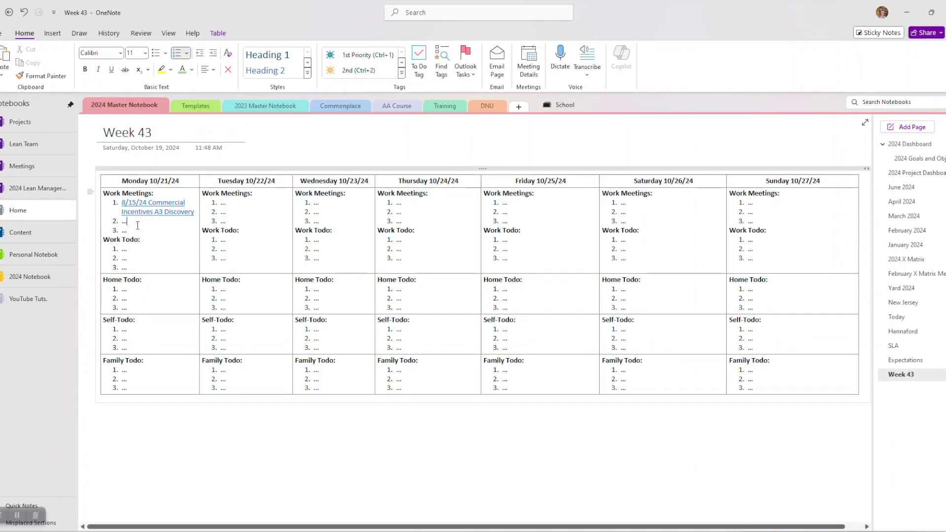
{"action": "key", "text": "ctrl+v"}
{"action": "left_click", "coordinate": [128, 221]}
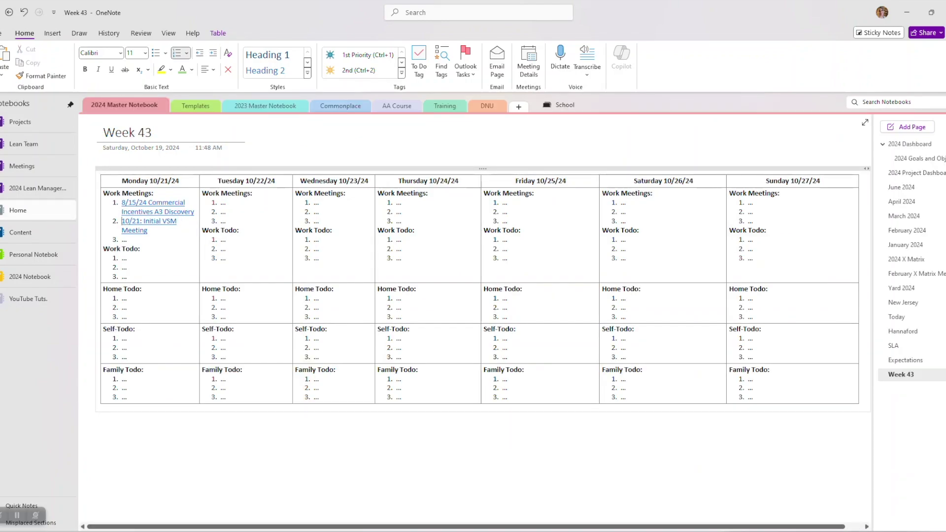
- Title the new untitled page in the Projects notebook's Master section "Data Catch Up"
{"action": "key", "text": "alt+Tab"}
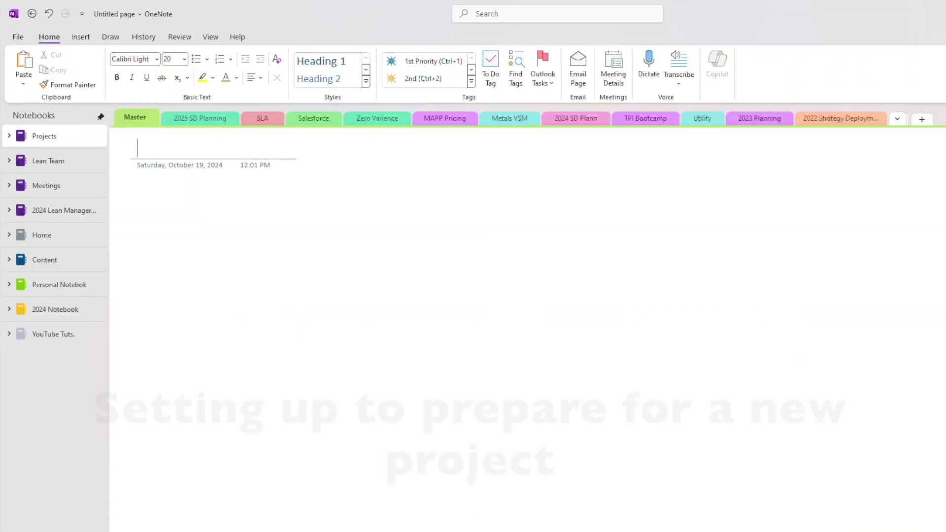
{"action": "type", "text": "Data Catch Up"}
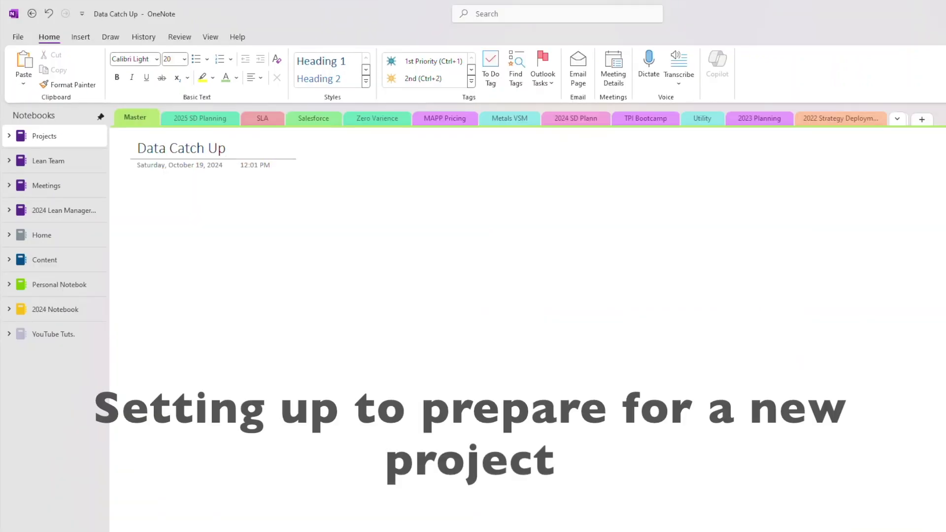
{"action": "key", "text": "Return"}
- Copy the "T: A3 Descriptions" template content from the 2024 Notebook into the "Data Catch Up" page
{"action": "left_click", "coordinate": [54, 285]}
{"action": "left_click", "coordinate": [47, 303]}
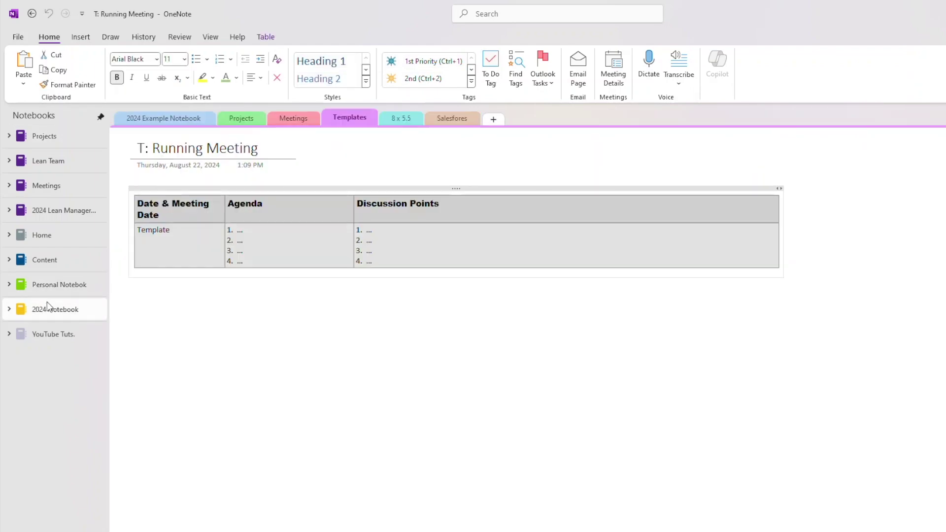
{"action": "left_click", "coordinate": [920, 190]}
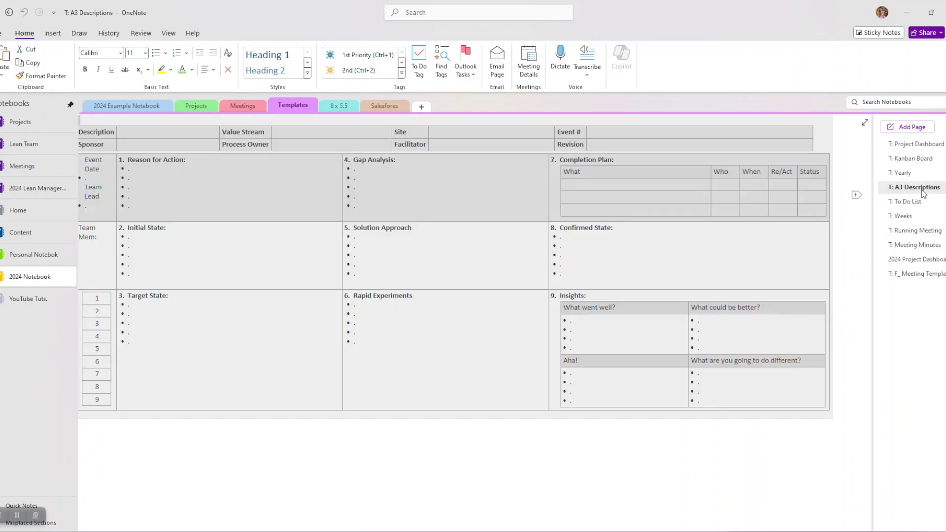
{"action": "right_click", "coordinate": [923, 193]}
{"action": "key", "text": "Escape"}
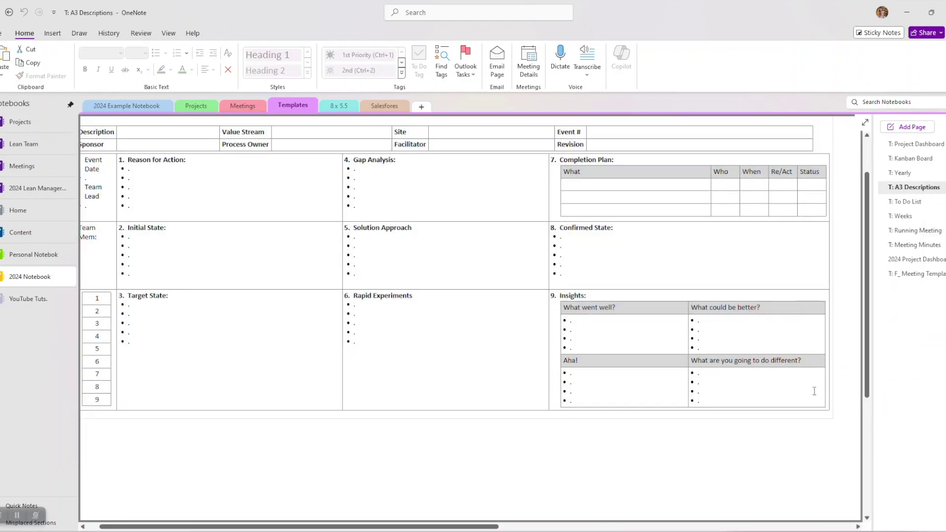
{"action": "left_click_drag", "start_coordinate": [691, 294], "coordinate": [222, 432]}
{"action": "left_click", "coordinate": [19, 211]}
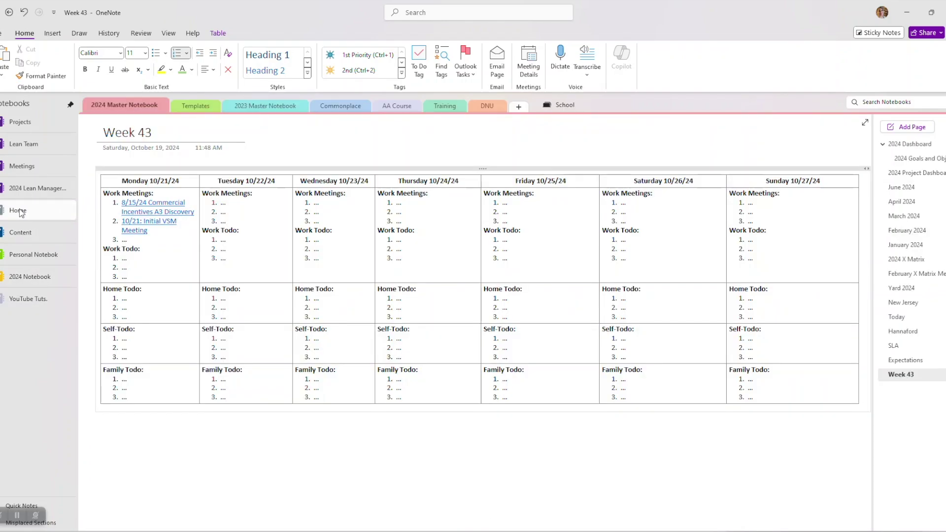
{"action": "left_click", "coordinate": [57, 136]}
{"action": "key", "text": "ctrl+v"}
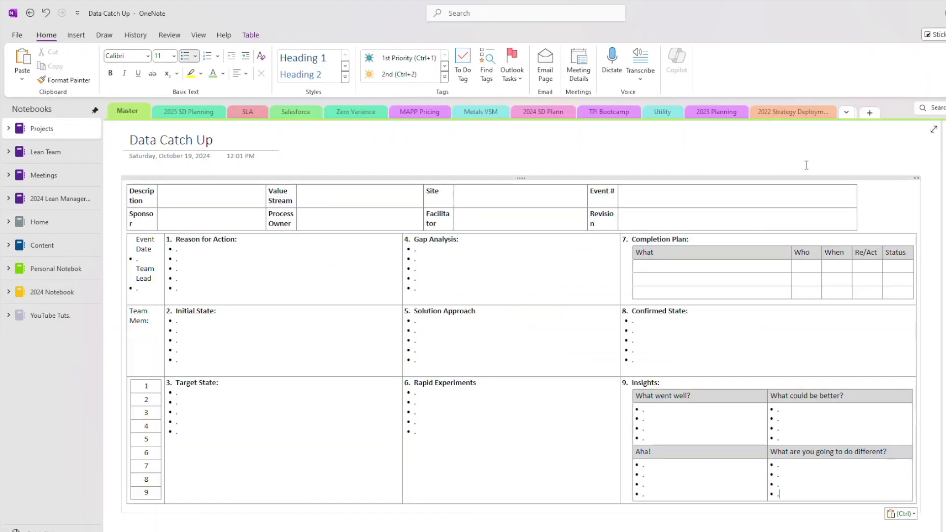
{"action": "key", "text": "Escape"}
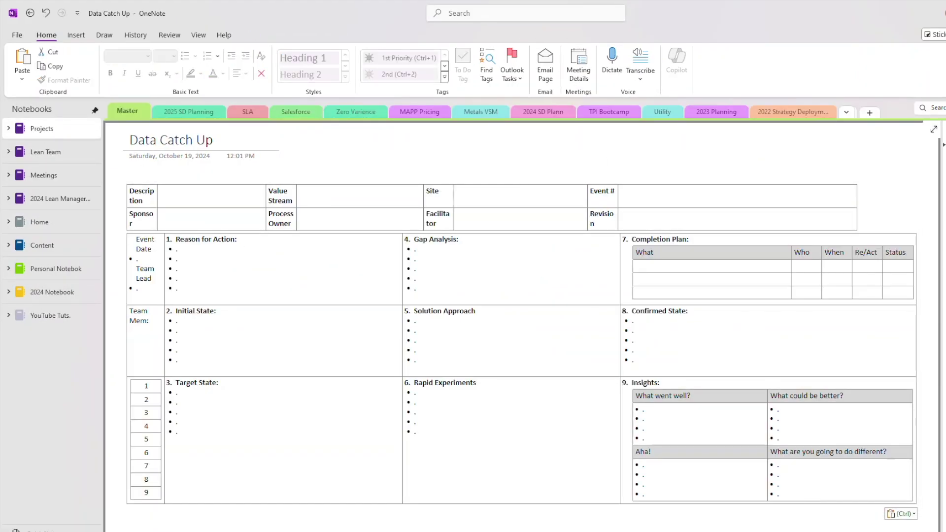
{"action": "left_click", "coordinate": [131, 140]}
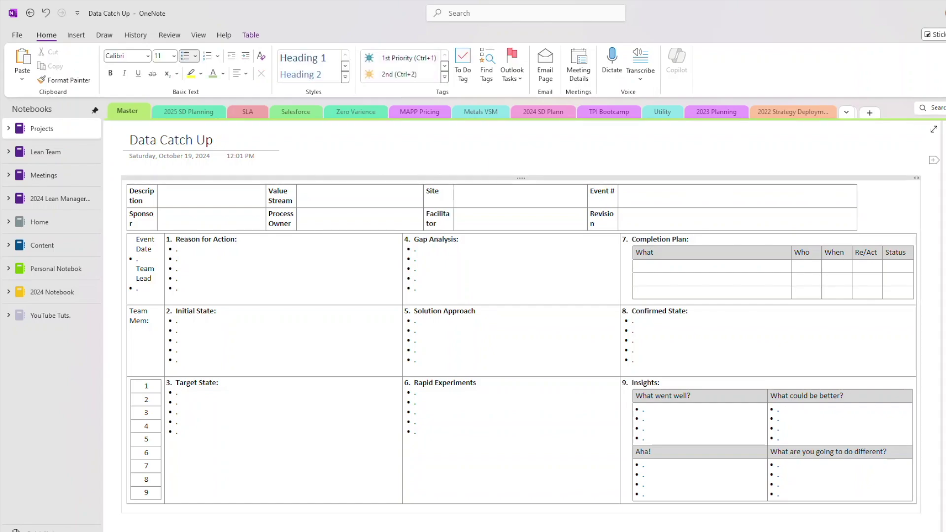
- Prefix the page title with "A3:" and widen the Description, Site and Event # label columns of the header table
{"action": "type", "text": "A3:"}
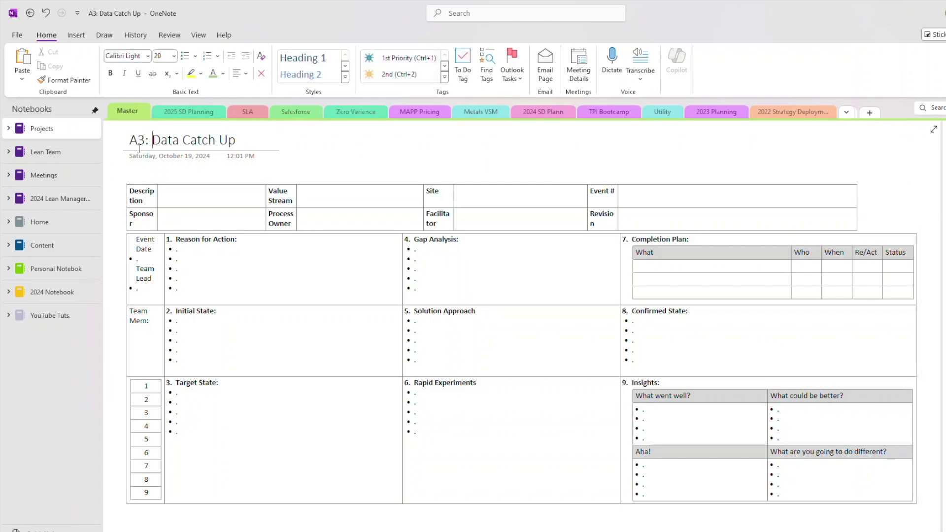
{"action": "key", "text": "Down"}
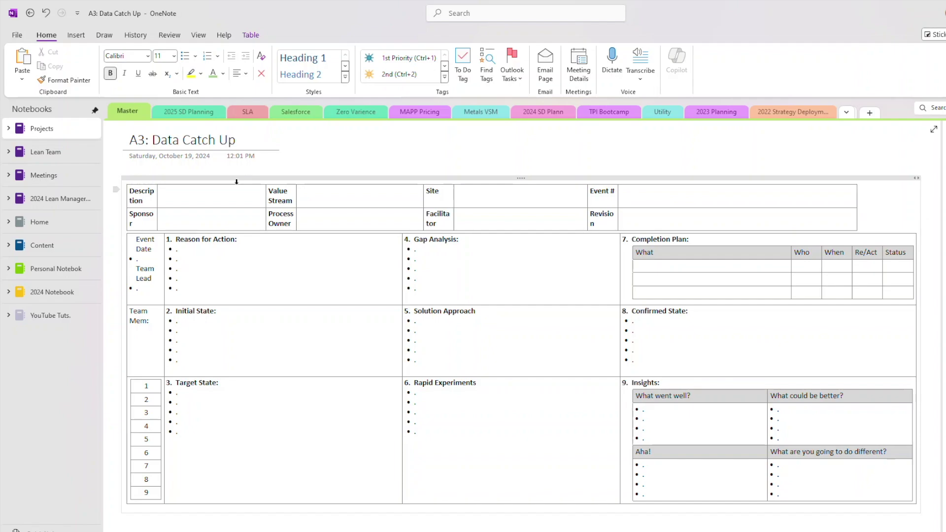
{"action": "left_click_drag", "start_coordinate": [158, 193], "coordinate": [186, 193]}
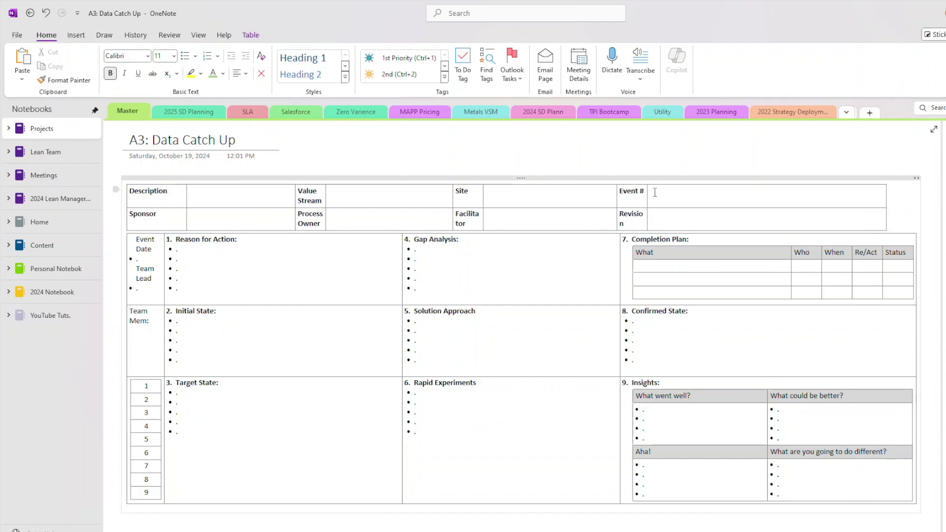
{"action": "left_click_drag", "start_coordinate": [647, 191], "coordinate": [675, 195]}
{"action": "mouse_move", "coordinate": [484, 194]}
{"action": "left_mouse_down"}
{"action": "mouse_move", "coordinate": [501, 196]}
{"action": "mouse_move", "coordinate": [492, 193]}
{"action": "left_mouse_up"}
- Copy the link to the "A3: Data Catch Up" title and paste it as Monday's third work meeting on the Week 43 page
{"action": "left_click_drag", "start_coordinate": [259, 144], "coordinate": [145, 141]}
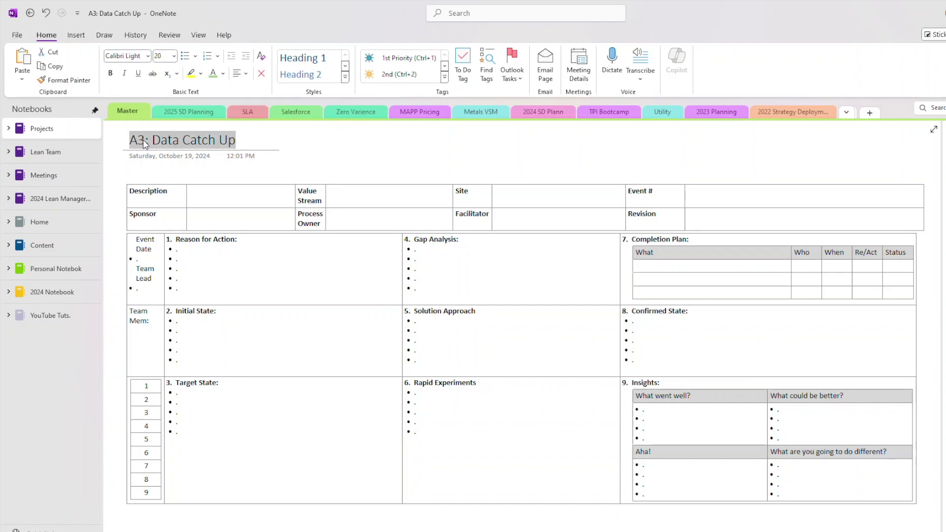
{"action": "right_click", "coordinate": [145, 140]}
{"action": "left_click", "coordinate": [190, 230]}
{"action": "left_click", "coordinate": [39, 221]}
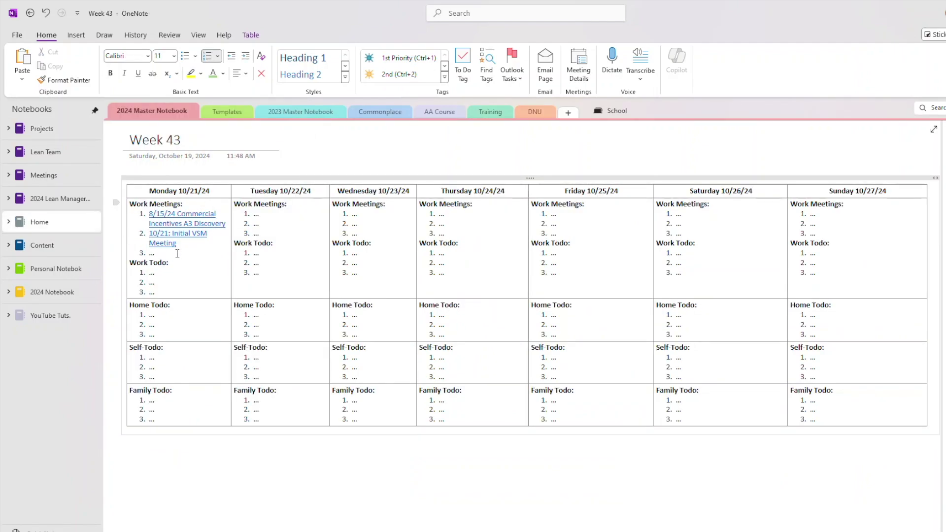
{"action": "left_click", "coordinate": [174, 254]}
{"action": "key", "text": "ctrl+v"}
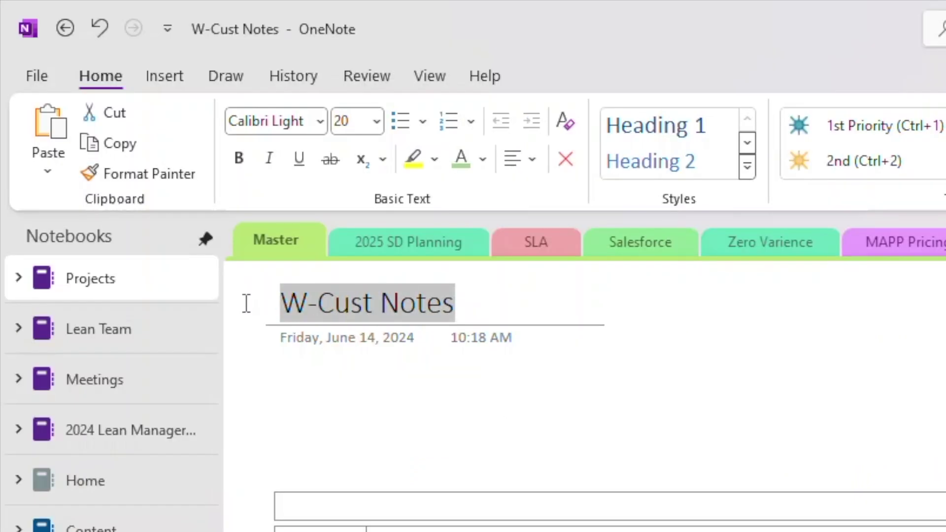
- Copy the link to the "W-Cust Notes" page title and paste it as Monday's fourth work meeting on the Week 43 page
{"action": "right_click", "coordinate": [335, 308]}
{"action": "left_click", "coordinate": [406, 509]}
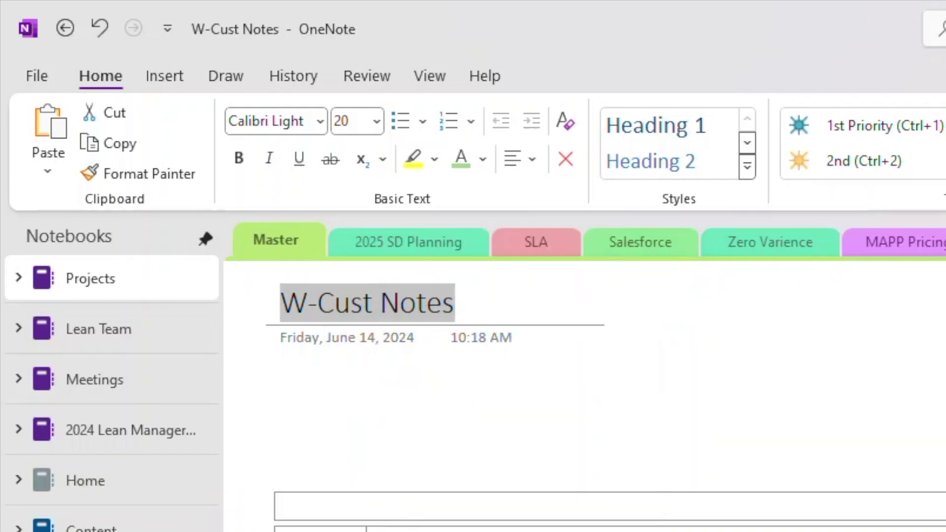
{"action": "left_click", "coordinate": [146, 483]}
{"action": "left_click", "coordinate": [129, 251]}
{"action": "key", "text": "ctrl+v"}
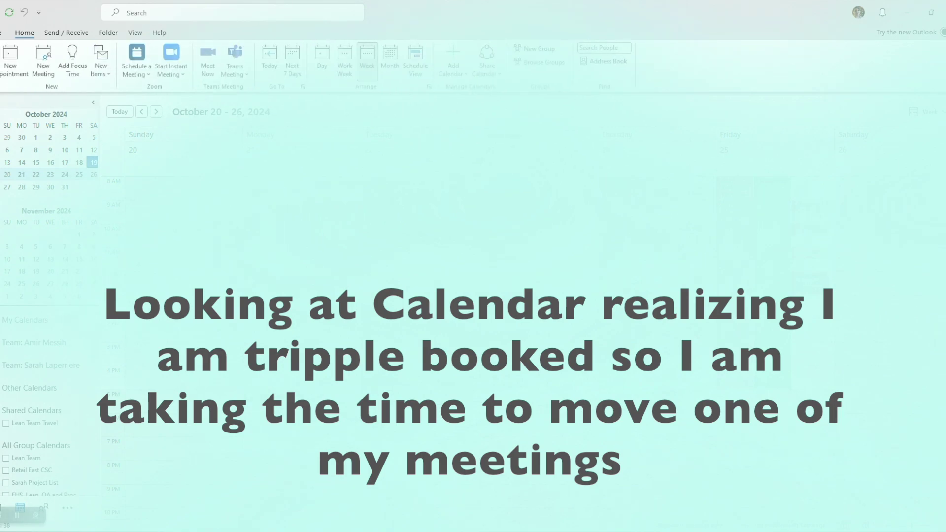
- Examine the October 20 - 26, 2024 week in the Outlook calendar and the details of its conflicting meetings
{"action": "left_click", "coordinate": [358, 90]}
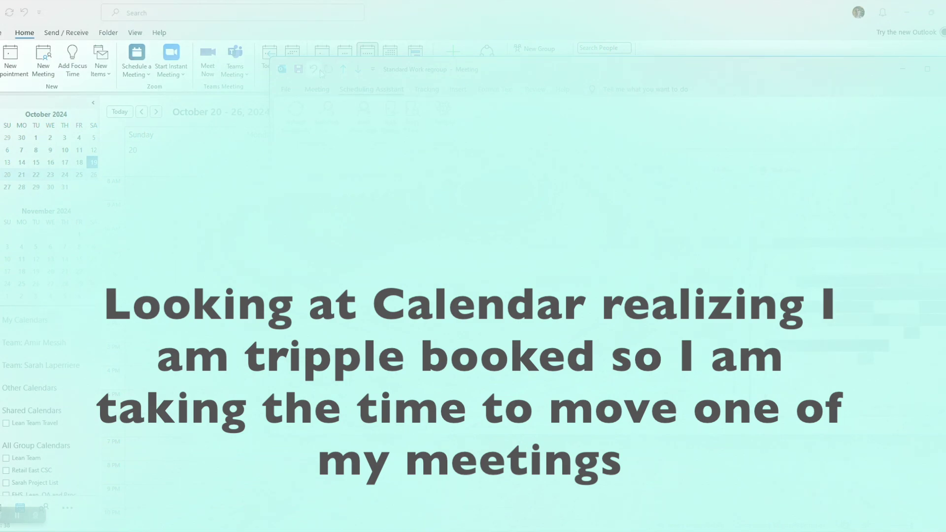
{"action": "left_click", "coordinate": [317, 89]}
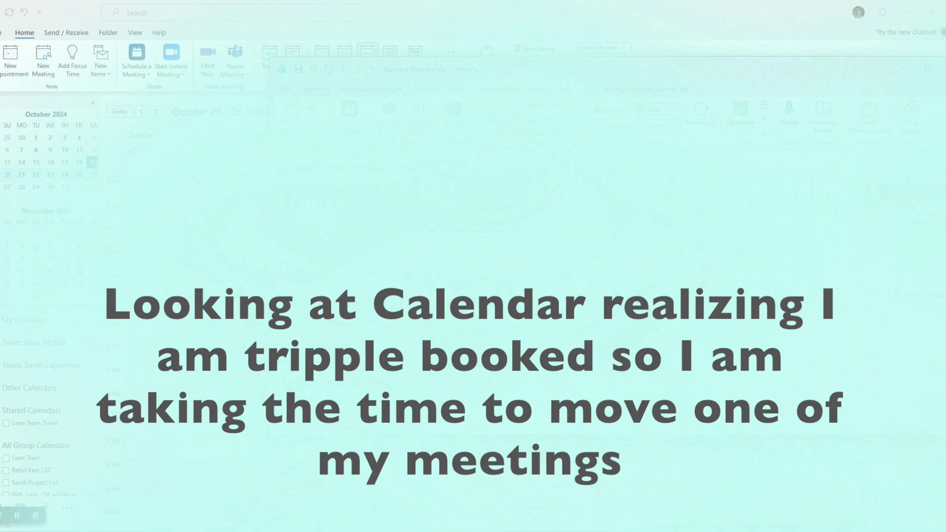
{"action": "key", "text": "Escape"}
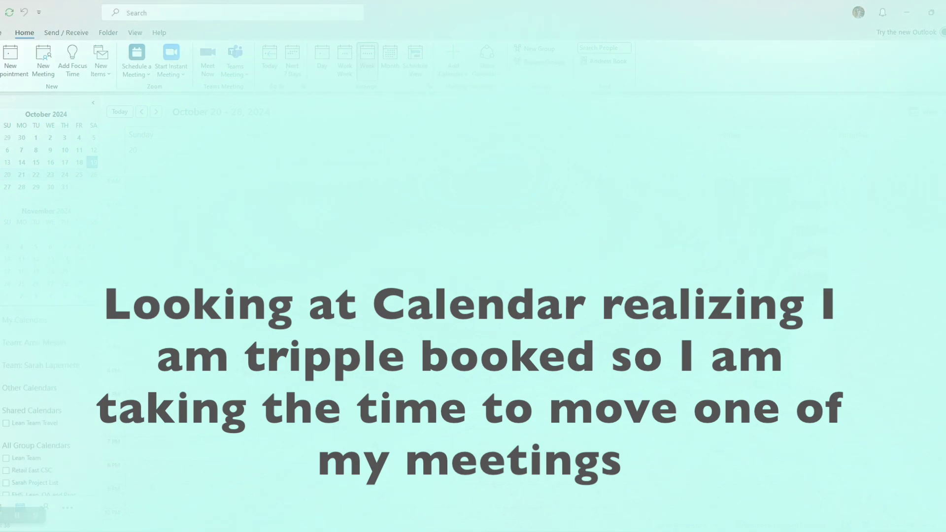
{"action": "key", "text": "Return"}
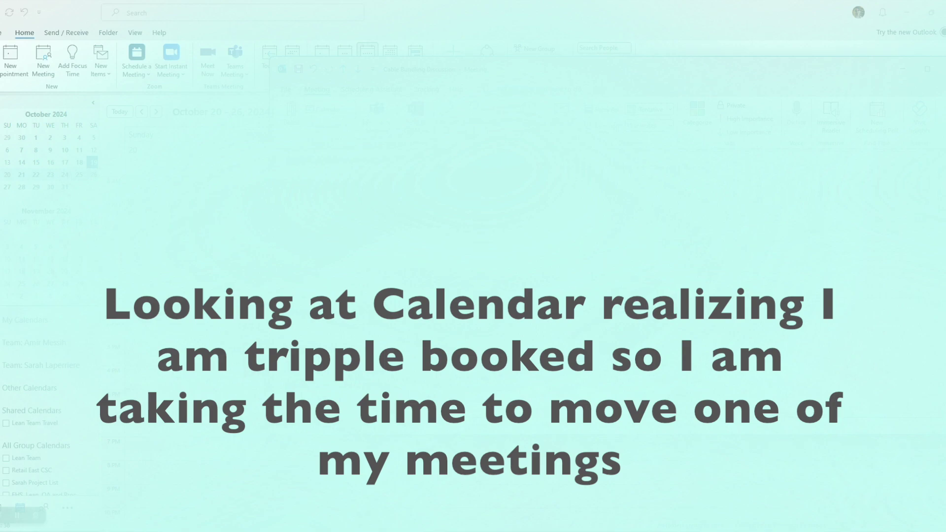
{"action": "key", "text": "Escape"}
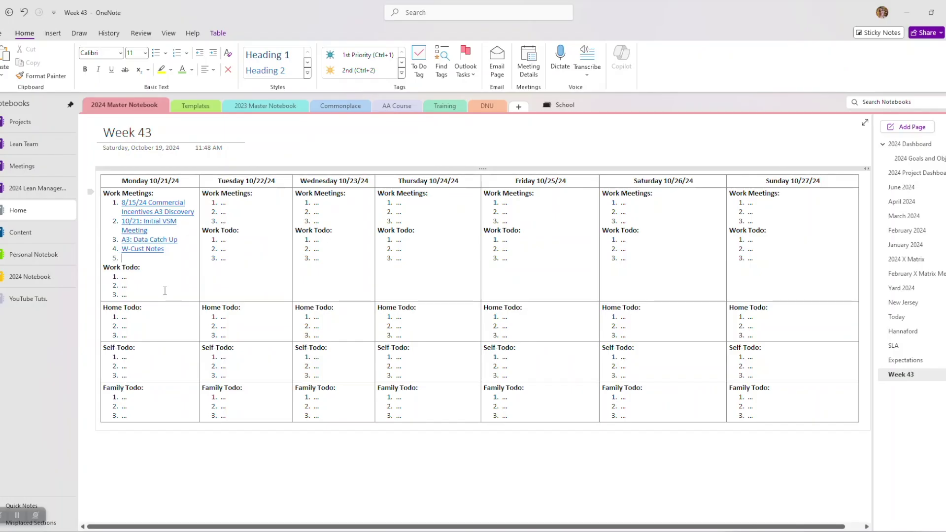
- Paste the "New CSC Std. Work" link as Monday's fifth work meeting and add "Prep Agenda VSM" as Monday's first work to-do
{"action": "key", "text": "ctrl+v"}
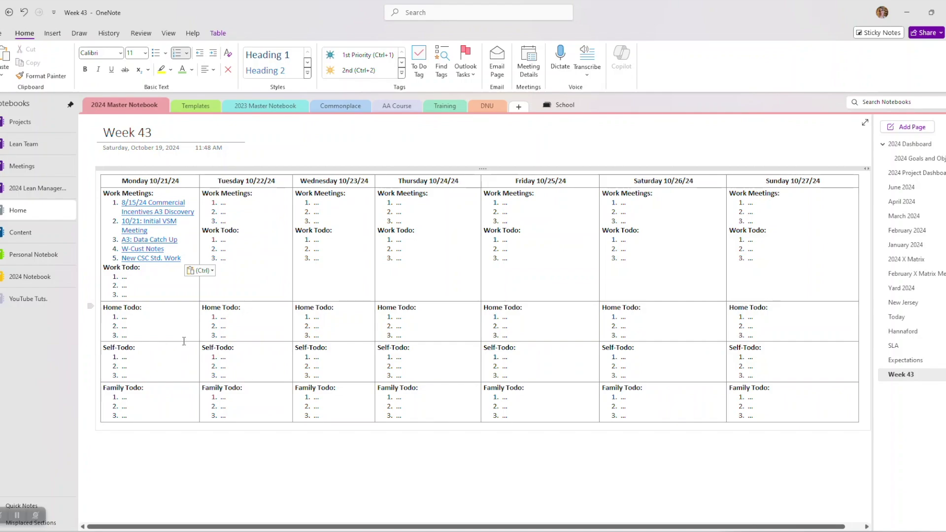
{"action": "key", "text": "Down"}
{"action": "key", "text": "Down"}
{"action": "type", "text": "Pre"}
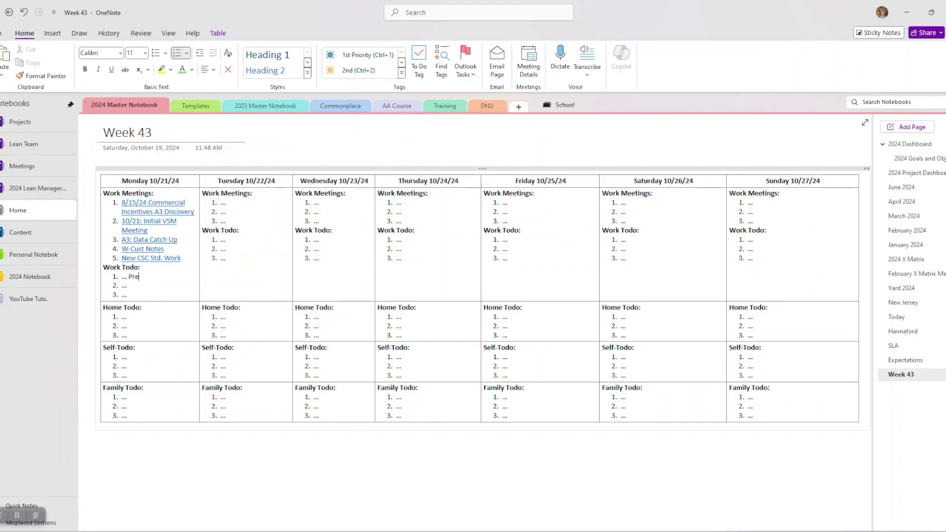
{"action": "type", "text": "pe Agenda VSM"}
- Add "Prep Agenda Data Catch" as Monday's second work to-do
{"action": "key", "text": "Down"}
{"action": "type", "text": "Prep Agenda "}
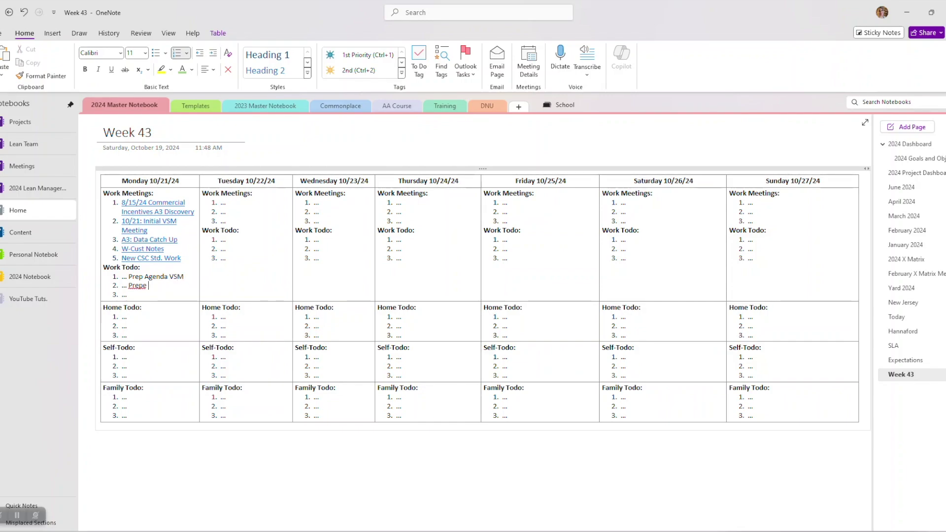
{"action": "type", "text": "Vata Clean"}
{"action": "key", "text": "BackSpace"}
{"action": "key", "text": "BackSpace"}
{"action": "key", "text": "BackSpace"}
{"action": "key", "text": "BackSpace"}
{"action": "type", "text": "atch"}
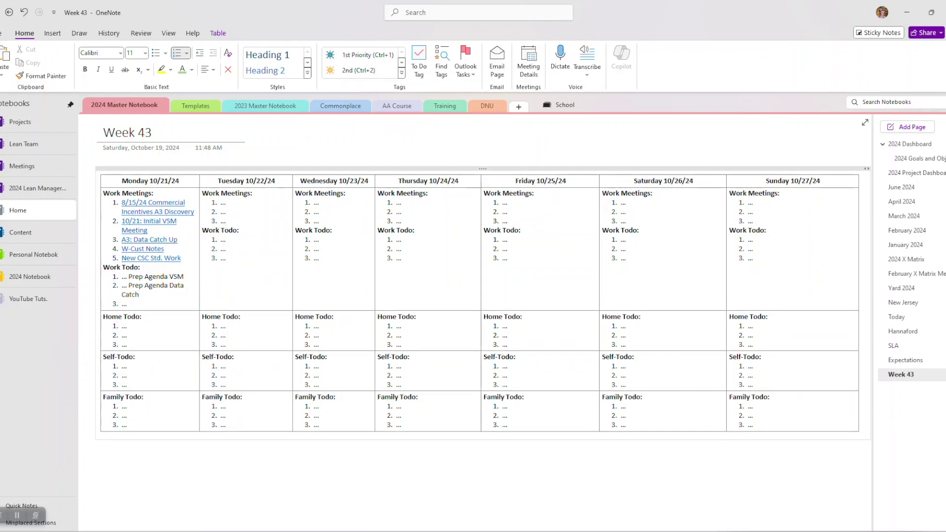
- Replace Monday's first home to-do placeholder with "Order Chipotle Catering"
{"action": "left_click", "coordinate": [129, 325]}
{"action": "type", "text": "Chipotle Catering"}
{"action": "left_click", "coordinate": [128, 326]}
{"action": "key", "text": "BackSpace"}
{"action": "key", "text": "BackSpace"}
{"action": "key", "text": "BackSpace"}
{"action": "key", "text": "BackSpace"}
{"action": "type", "text": "Order "}
- Enter "Straiten Hair" and "Pack" as Monday's first two self to-dos in place of the placeholder dots
{"action": "type", "text": "Stra"}
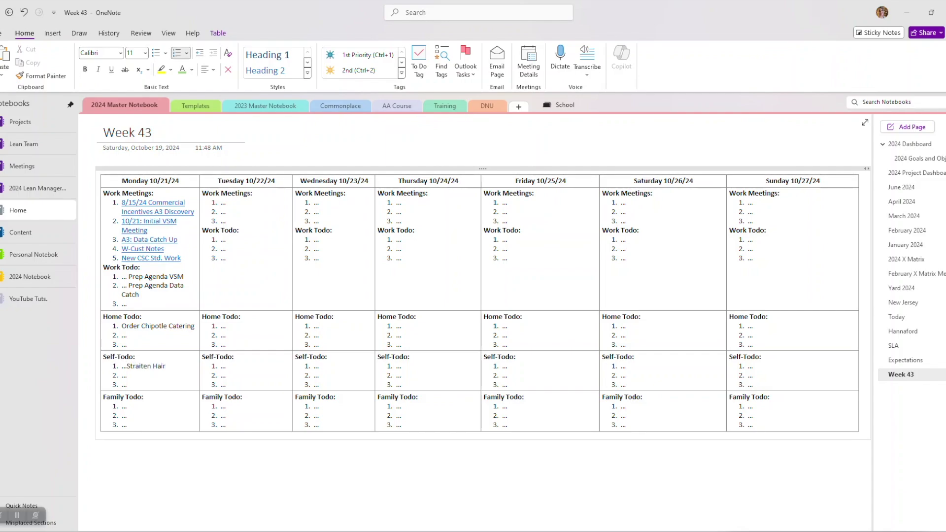
{"action": "key", "text": "Home"}
{"action": "key", "text": "Delete"}
{"action": "key", "text": "Delete"}
{"action": "key", "text": "Delete"}
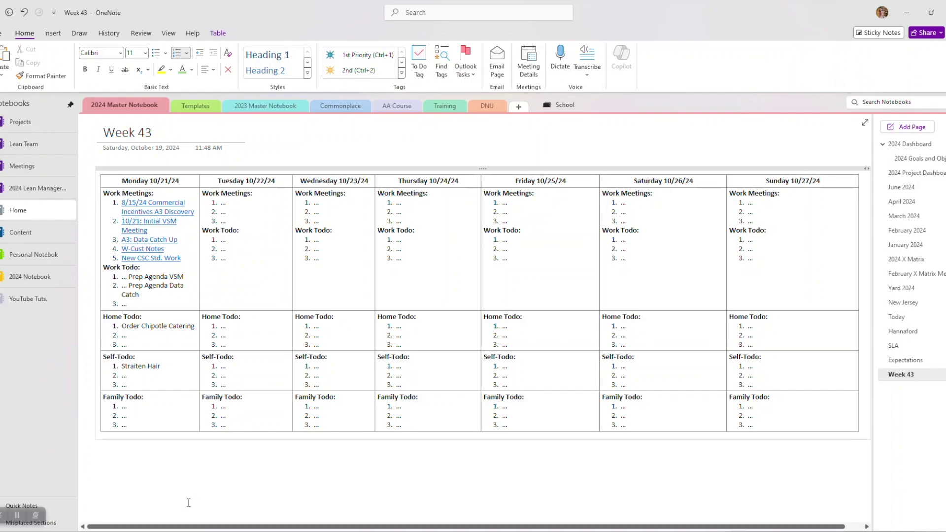
{"action": "left_click", "coordinate": [143, 376]}
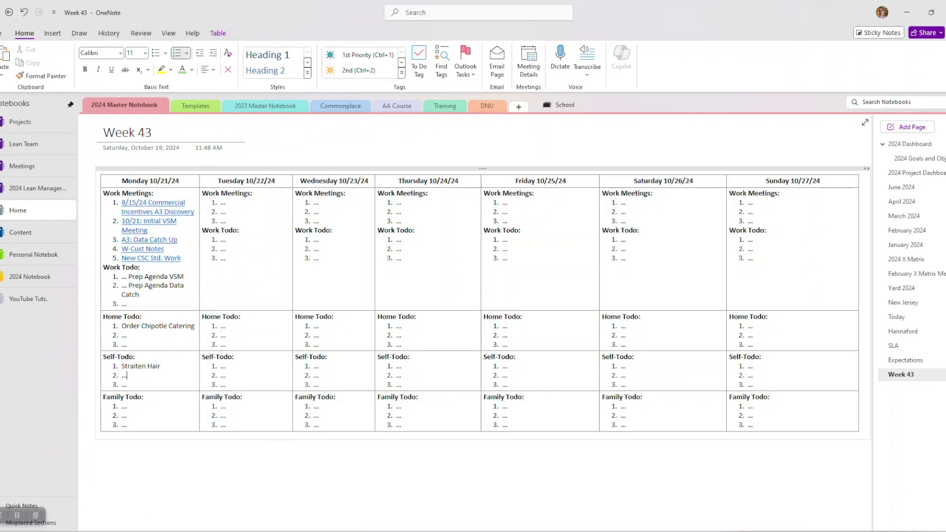
{"action": "type", "text": "Pack"}
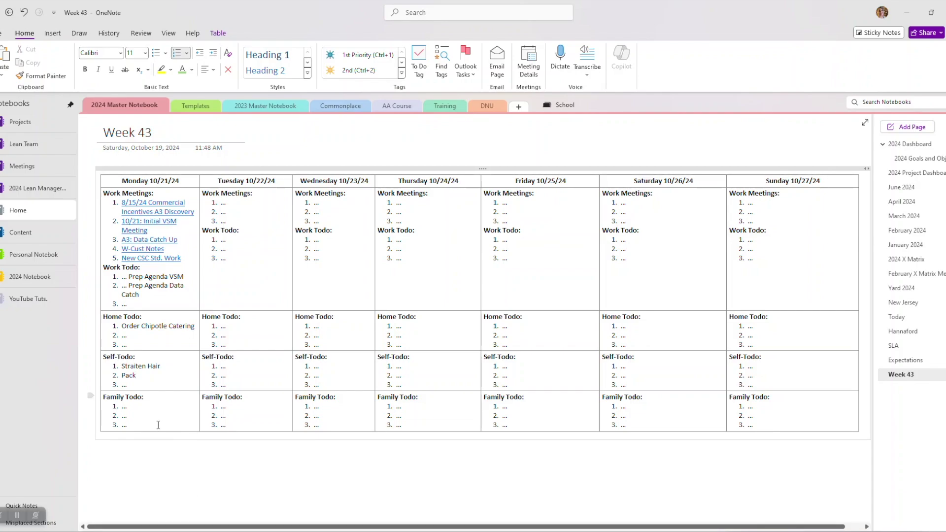
- Replace Monday's first family to-do placeholder with "Patio Furniture away"
{"action": "left_click", "coordinate": [164, 407]}
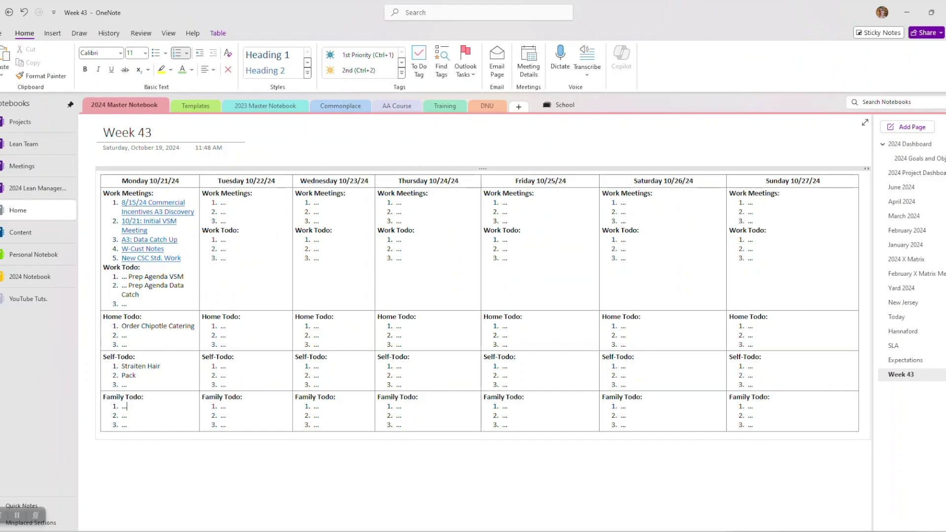
{"action": "key", "text": "BackSpace"}
{"action": "type", "text": "Patio Furnit"}
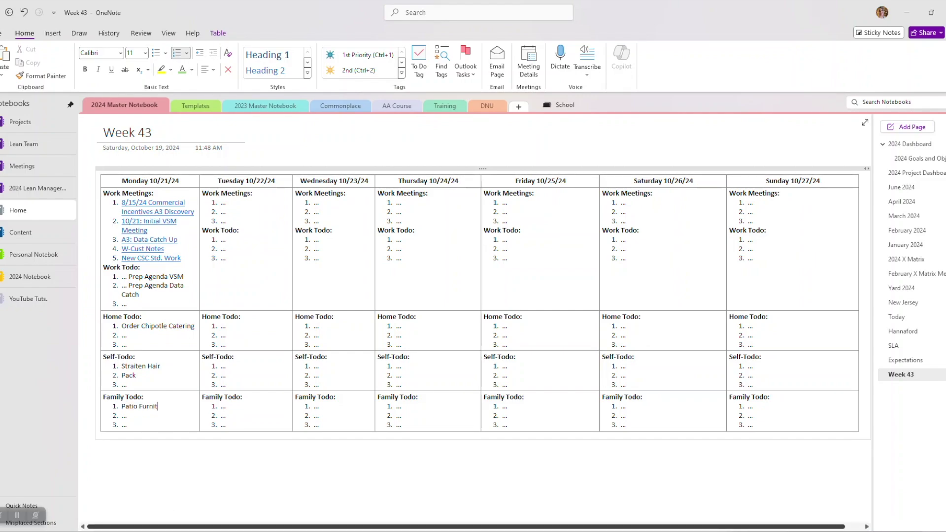
{"action": "type", "text": "ure away"}
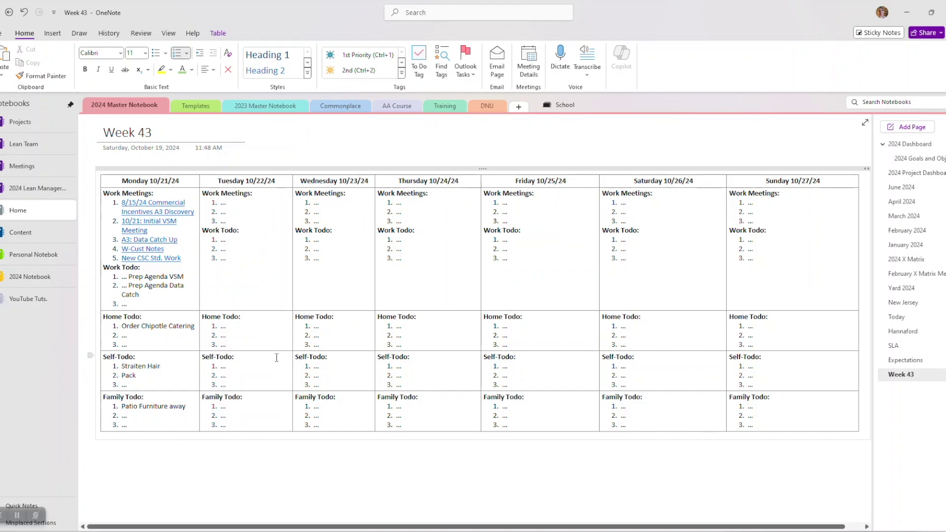
- Paste the "2025 SD Dash" page link as Tuesday's first work meeting
{"action": "mouse_move", "coordinate": [543, 531]}
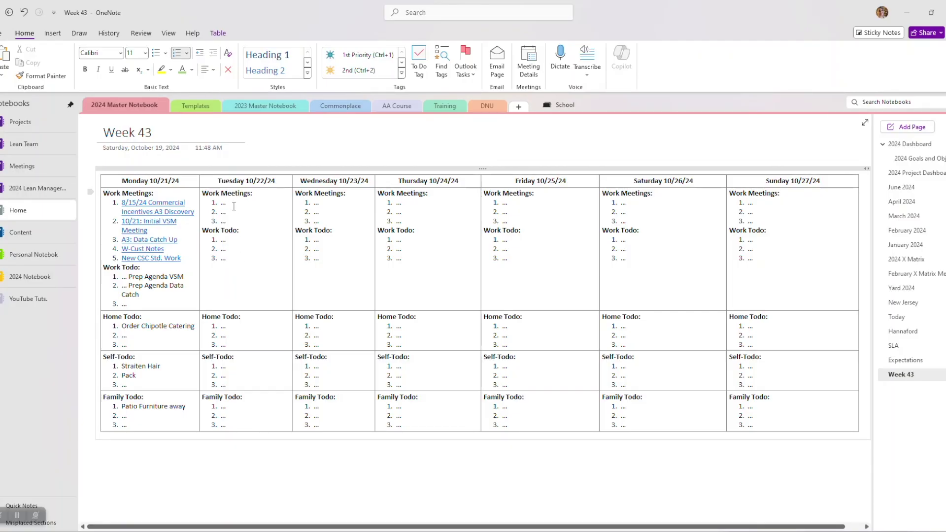
{"action": "left_click", "coordinate": [234, 206]}
{"action": "key", "text": "ctrl+v"}
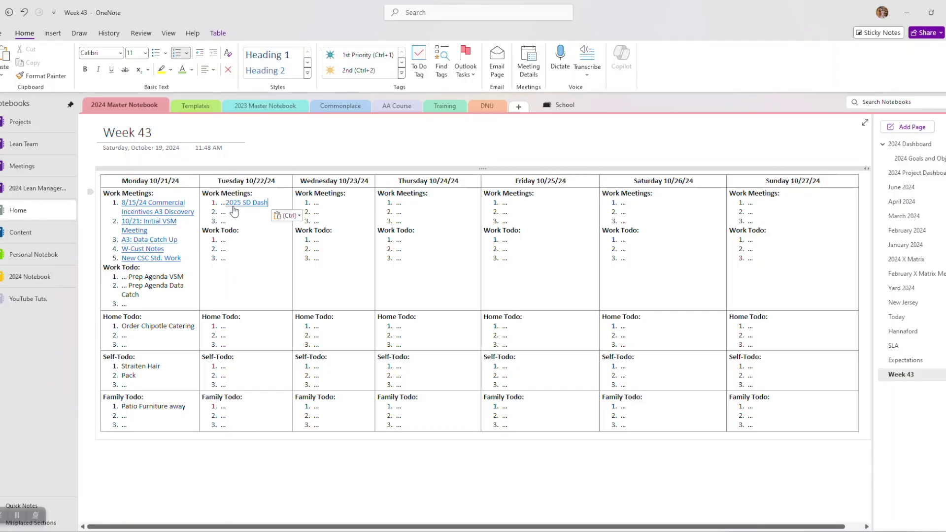
- Add "Mark up Tech Design" as Monday's third work to-do
{"action": "left_click", "coordinate": [146, 304]}
{"action": "type", "text": "M"}
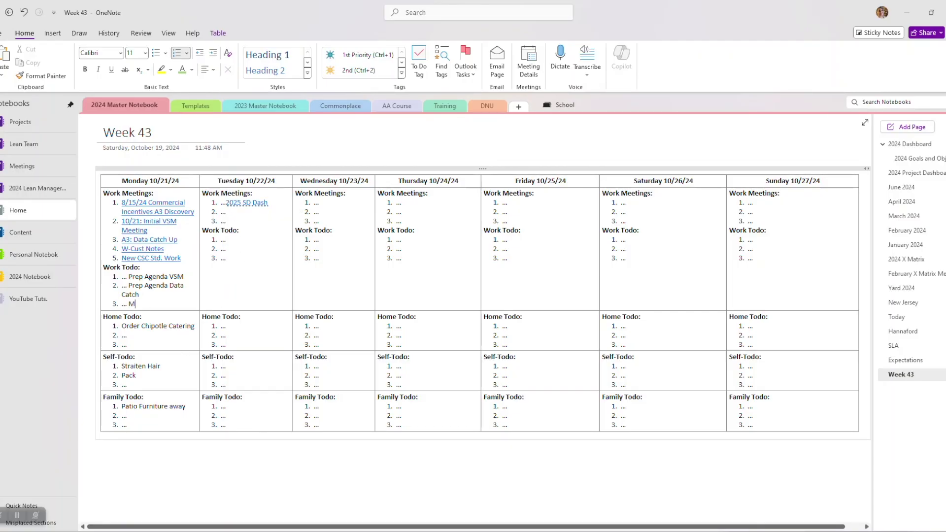
{"action": "type", "text": "ark up Tec"}
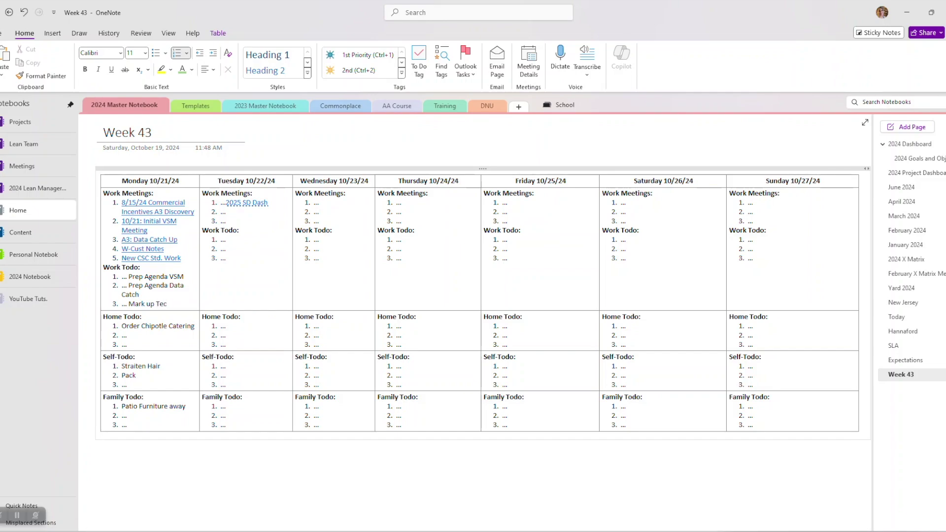
{"action": "type", "text": "h Design"}
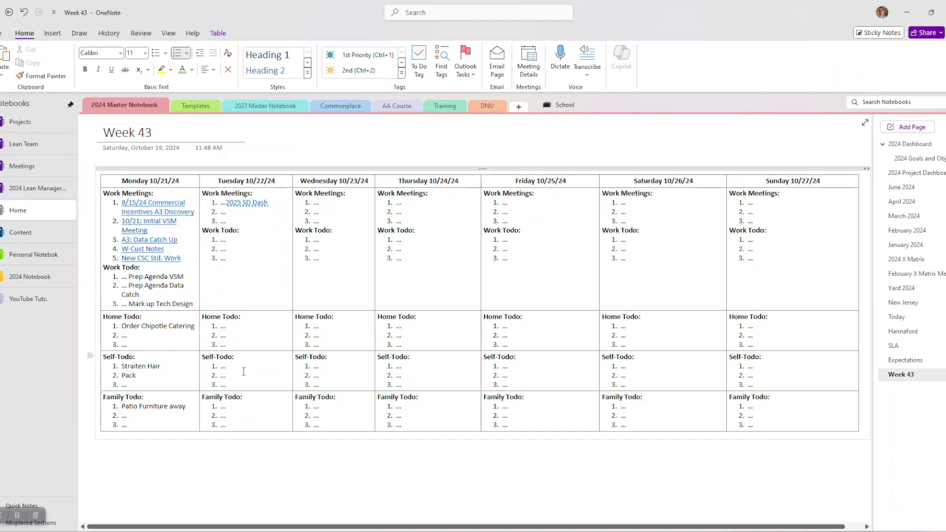
- Copy Monday's "A3: Data Catch Up" link and paste it as Wednesday's first work meeting
{"action": "left_click", "coordinate": [251, 407]}
{"action": "left_click", "coordinate": [321, 211]}
{"action": "left_click", "coordinate": [507, 516]}
{"action": "left_click_drag", "start_coordinate": [177, 240], "coordinate": [122, 240]}
{"action": "left_click", "coordinate": [351, 205]}
{"action": "key", "text": "ctrl+v"}
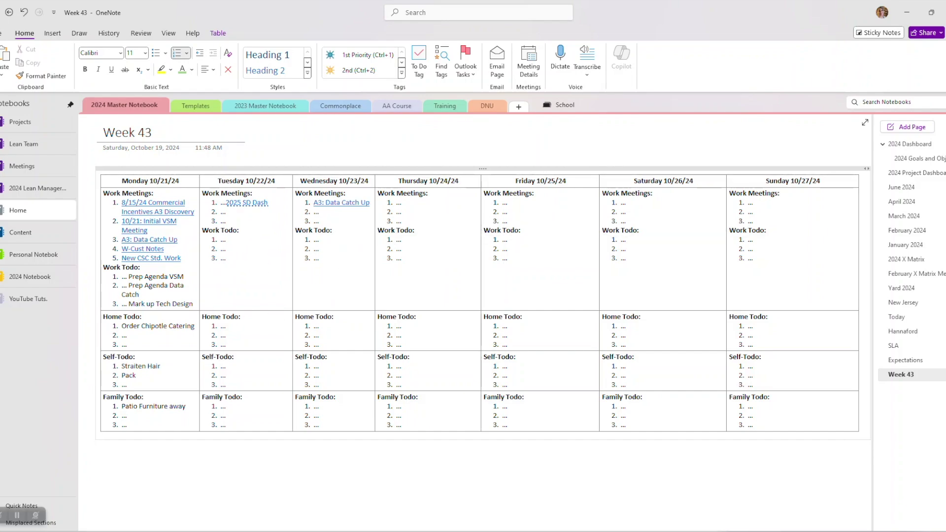
- Enter "Prep Virtual Whiteboard Data Catch up" as Tuesday's first work to-do and "Link BU1 Template here" as Thursday's first work meeting
{"action": "type", "text": "PrepeVirtual Whiteboard Data Catch up"}
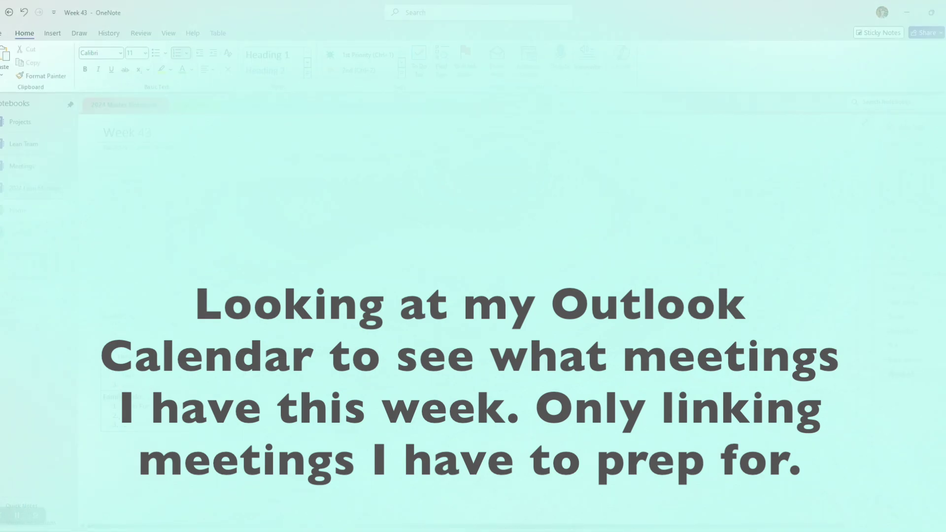
{"action": "type", "text": "nk BU1 Template here"}
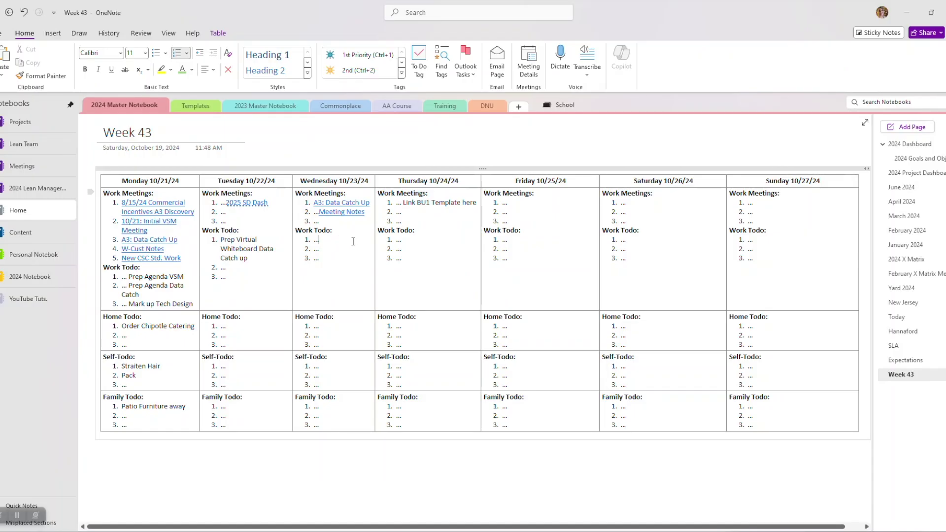
- Replace Wednesday's first work to-do placeholder with "KO Next Steps Review"
{"action": "key", "text": "BackSpace"}
{"action": "type", "text": "Ko En"}
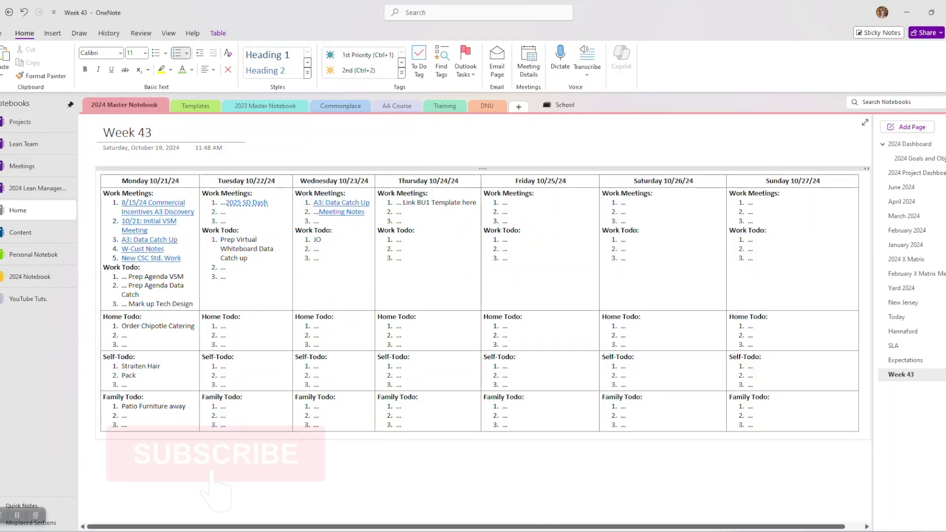
{"action": "key", "text": "BackSpace"}
{"action": "key", "text": "BackSpace"}
{"action": "key", "text": "BackSpace"}
{"action": "key", "text": "BackSpace"}
{"action": "type", "text": "O Next Steps"}
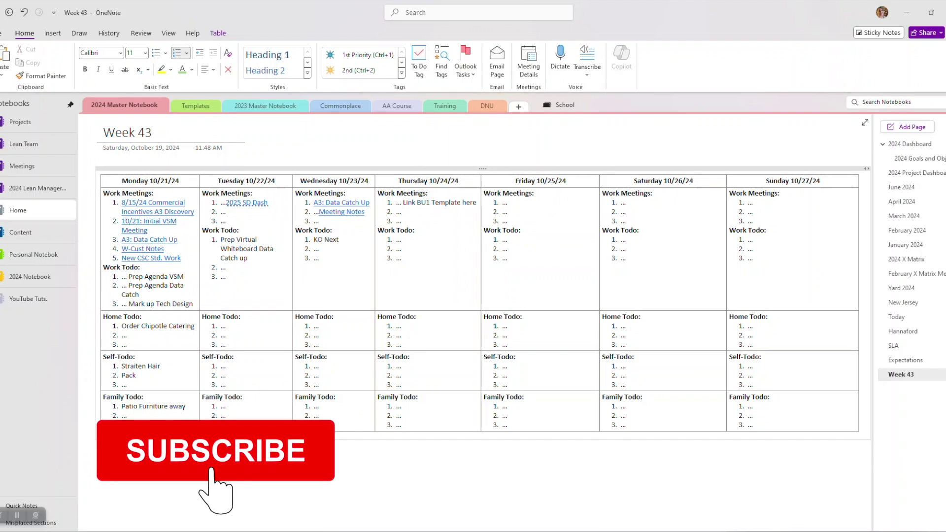
{"action": "type", "text": " Review"}
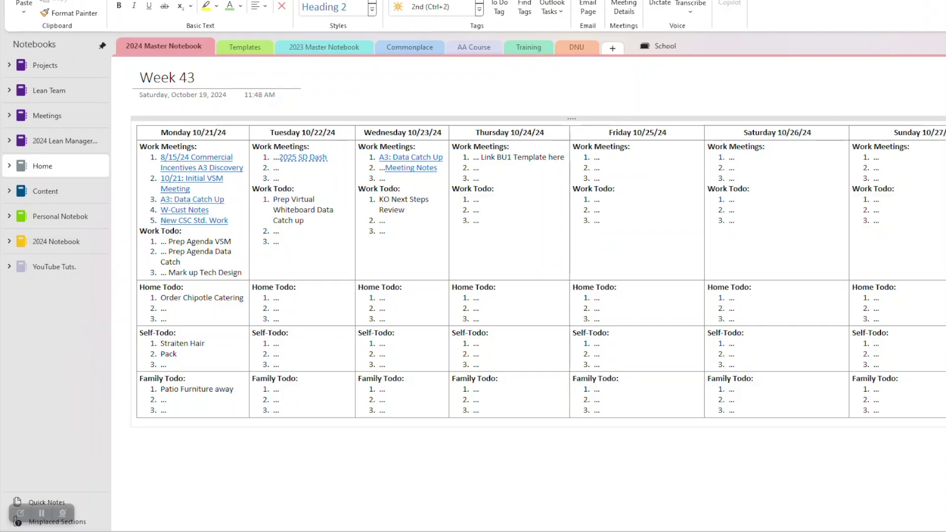
- Append the "KaiNexus" link to Wednesday's first work to-do and paste the same link as Thursday's second work meeting
{"action": "type", "text": "KaiNexus"}
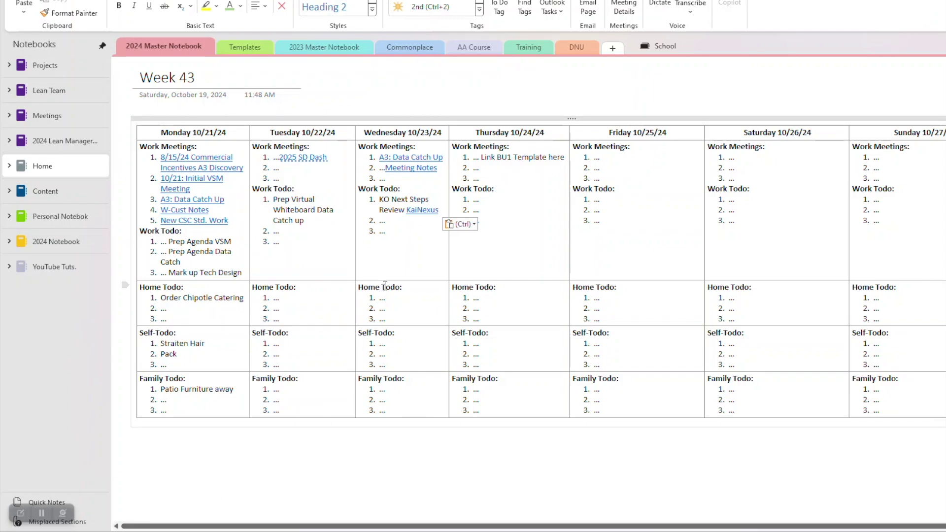
{"action": "left_click", "coordinate": [496, 173]}
{"action": "key", "text": "ctrl+v"}
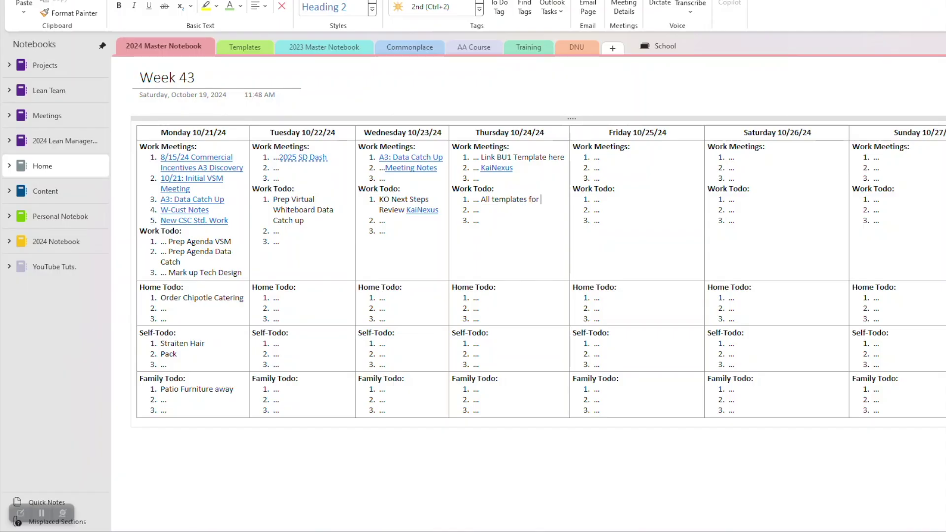
- Enter "All templates for SD Preped For BU's" as Thursday's first work to-do and "Link files here for SD" as Friday's first work meeting
{"action": "type", "text": "Preped For BU's"}
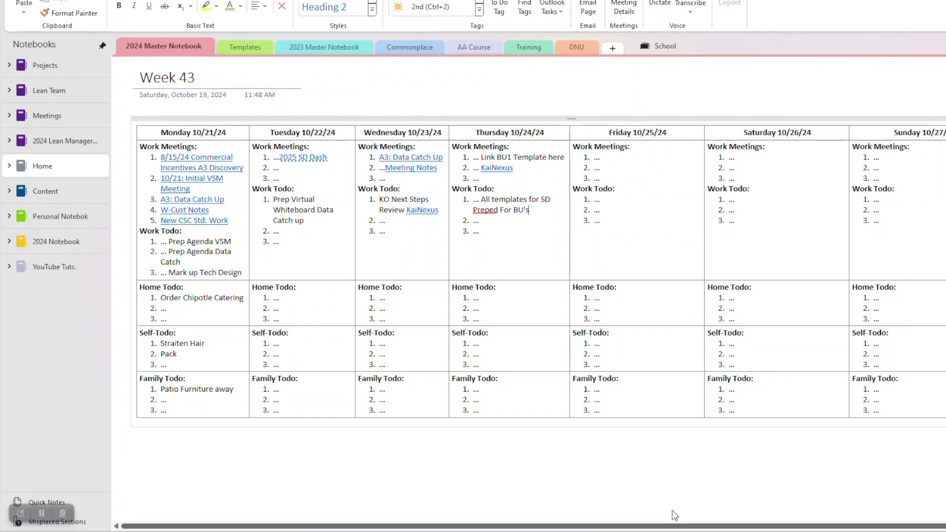
{"action": "left_click", "coordinate": [620, 157]}
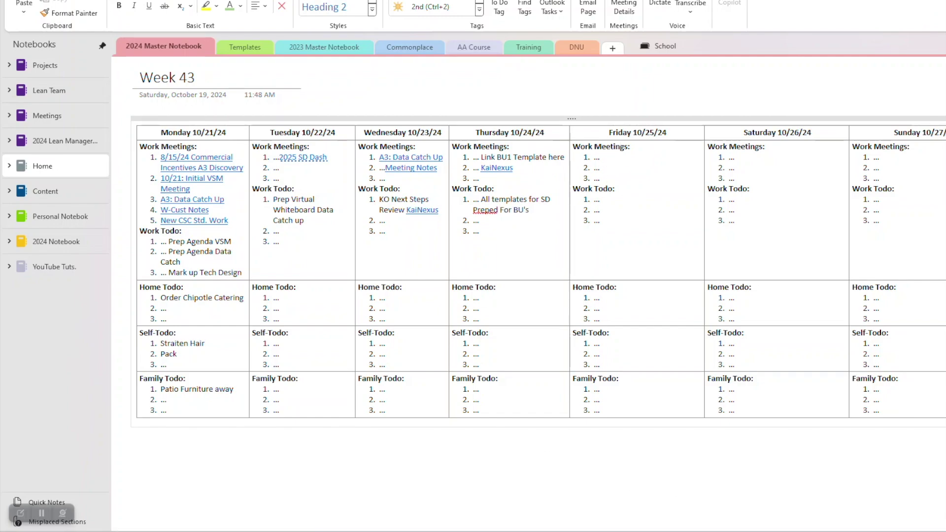
{"action": "type", "text": "Link files here for SD"}
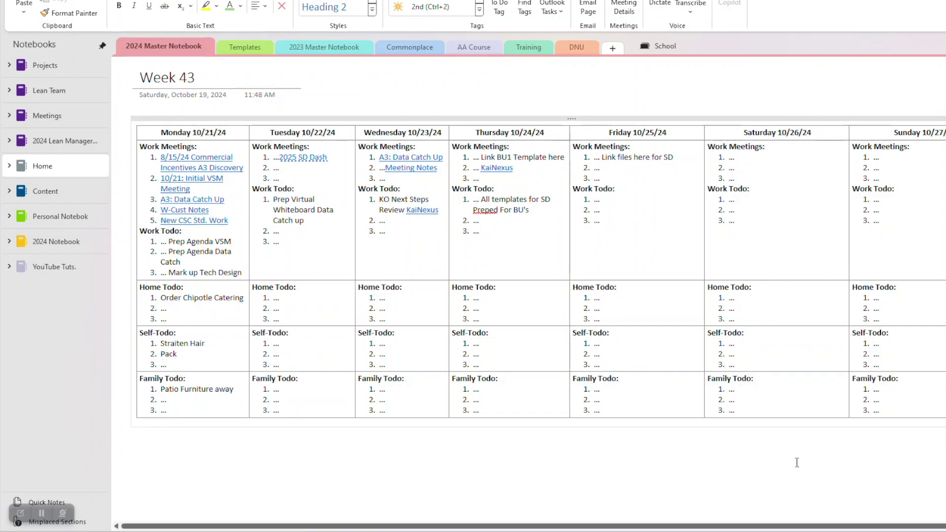
- Enter "Halloween Party" as Saturday's first self to-do and "Dinner with Friend" as Monday's third self to-do
{"action": "left_click", "coordinate": [764, 344]}
{"action": "key", "text": "BackSpace"}
{"action": "type", "text": "Halloween Party"}
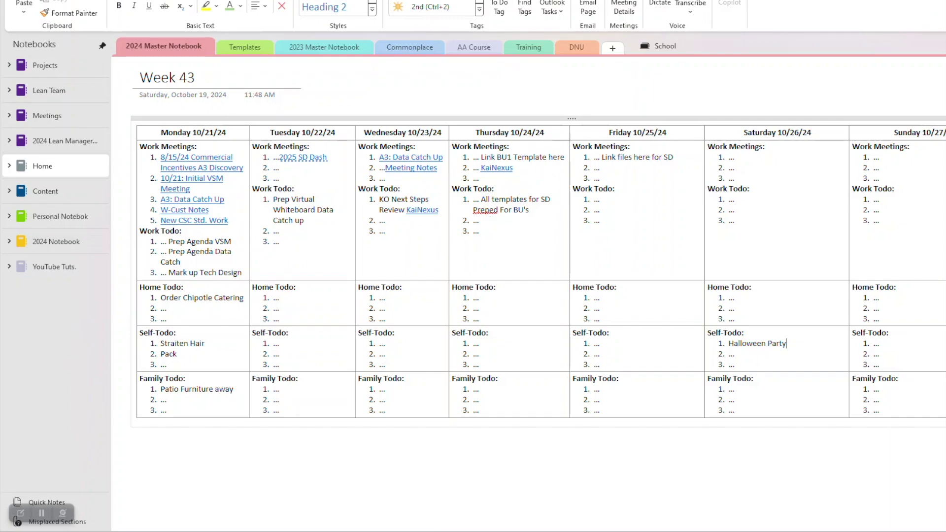
{"action": "left_click", "coordinate": [193, 364]}
{"action": "key", "text": "BackSpace"}
{"action": "type", "text": "F"}
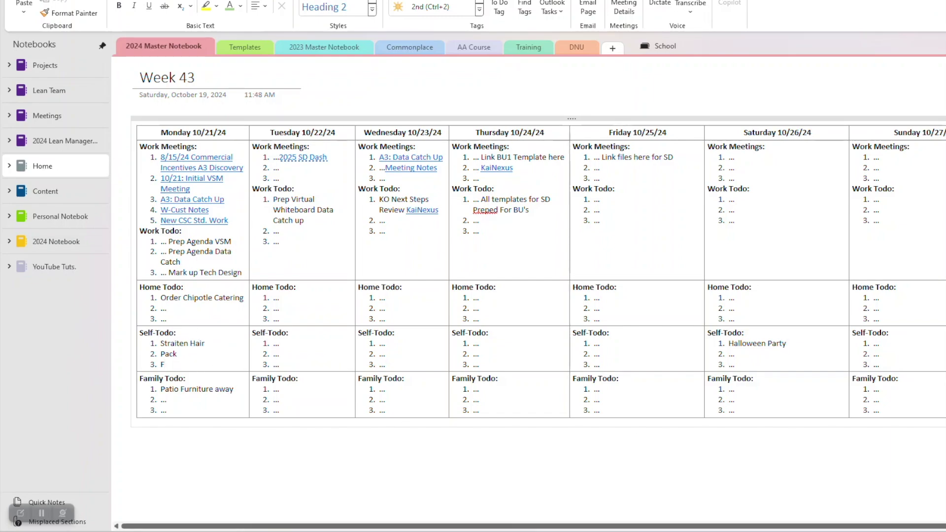
{"action": "type", "text": "inner with Friend"}
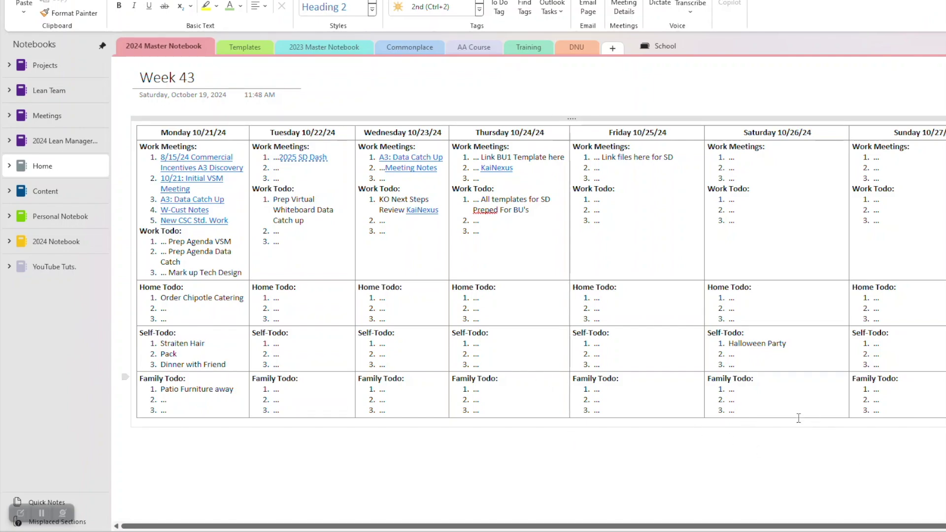
- Enter "Groceries" as Monday's second family to-do
{"action": "left_click", "coordinate": [921, 393]}
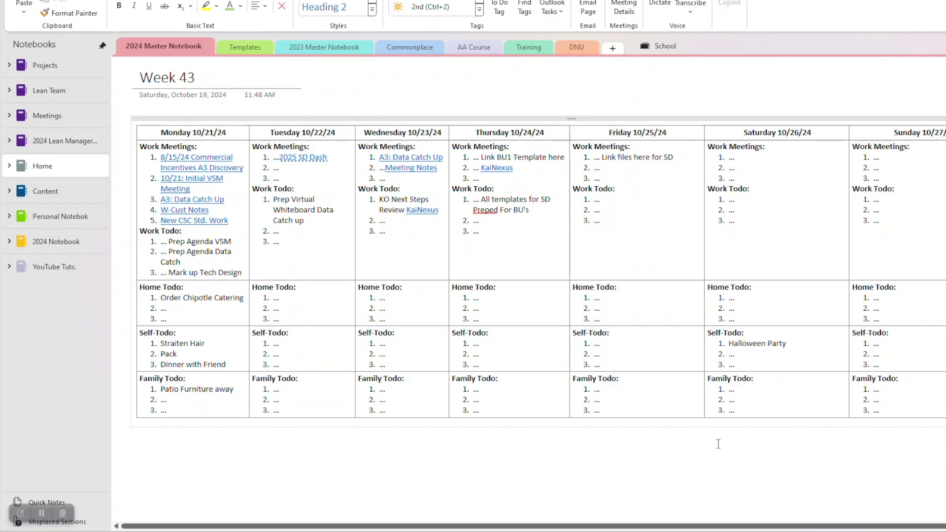
{"action": "left_click", "coordinate": [748, 387]}
{"action": "left_click_drag", "start_coordinate": [170, 410], "coordinate": [167, 399]}
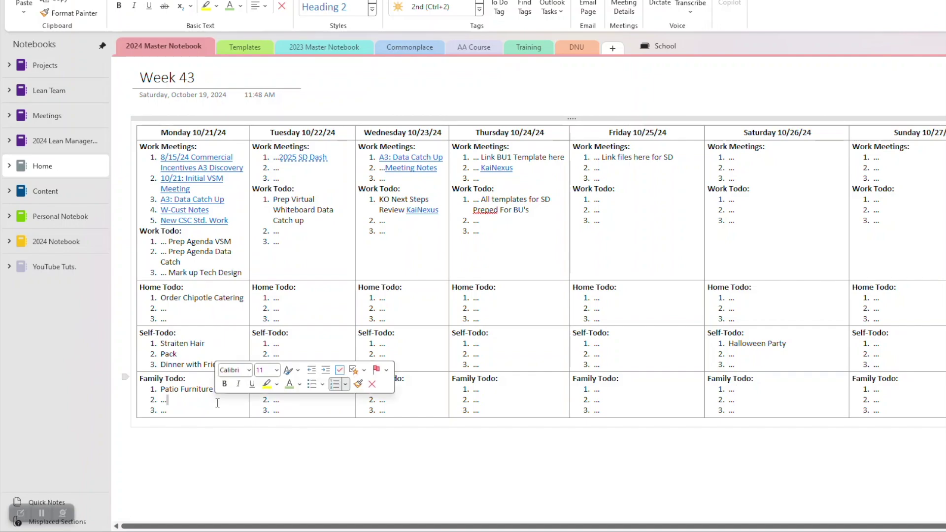
{"action": "type", "text": "Groceries..."}
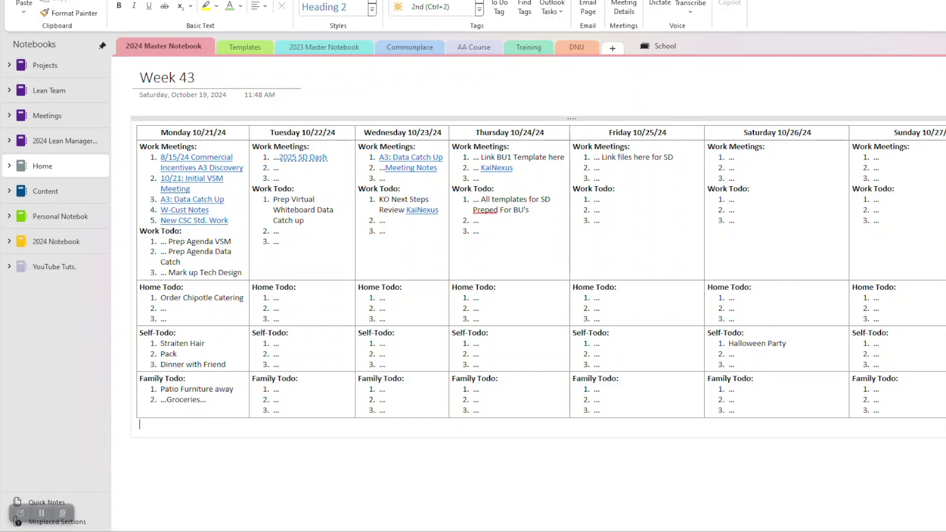
{"action": "key", "text": "BackSpace"}
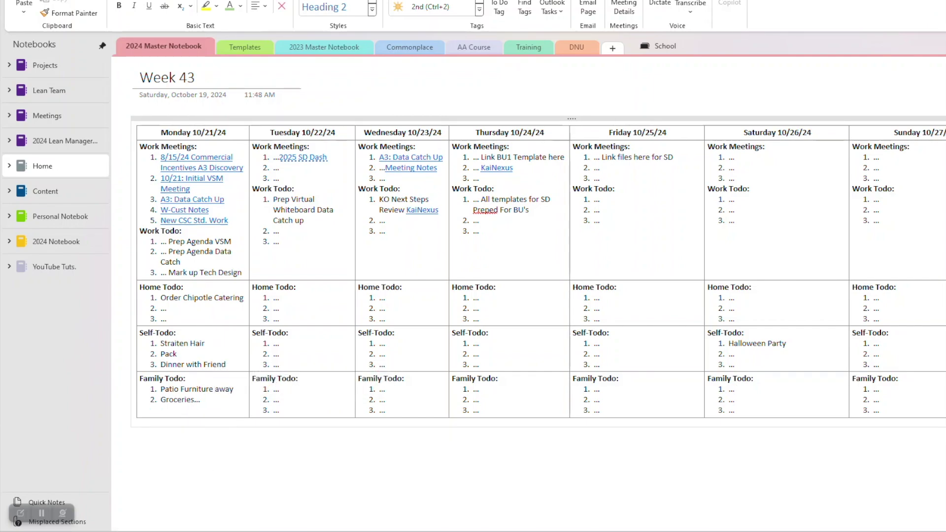
{"action": "left_click", "coordinate": [321, 395]}
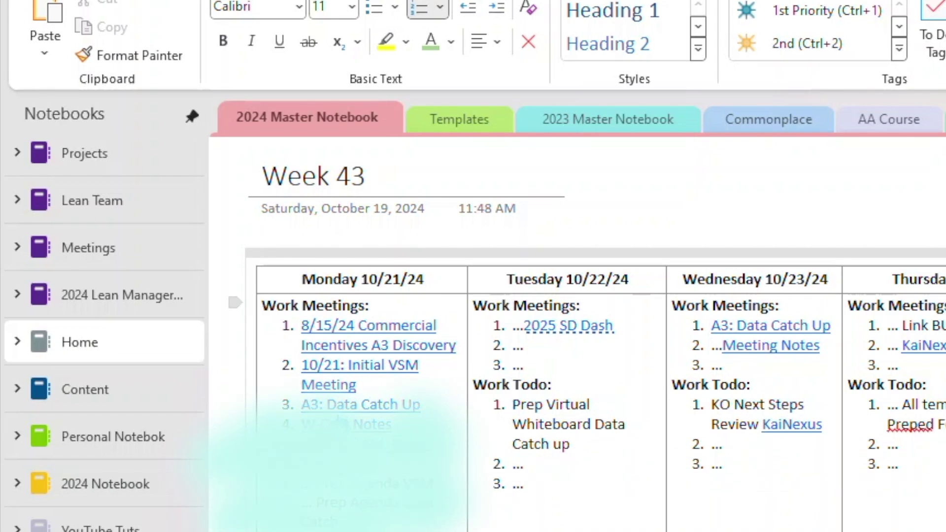
- Open the W-Cust Notes page from Monday's work meeting link and add a table row dated 10/21/24
{"action": "left_click", "coordinate": [344, 425]}
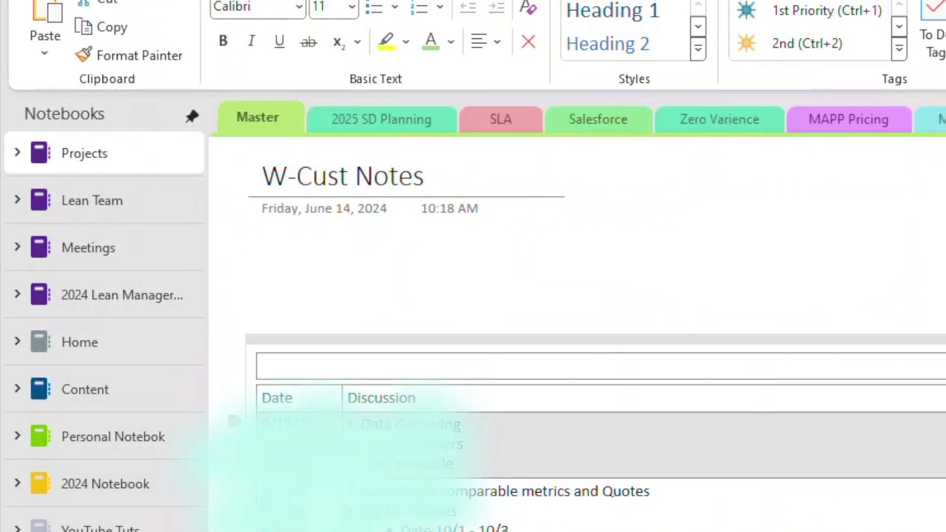
{"action": "right_click", "coordinate": [345, 426]}
{"action": "key", "text": "Escape"}
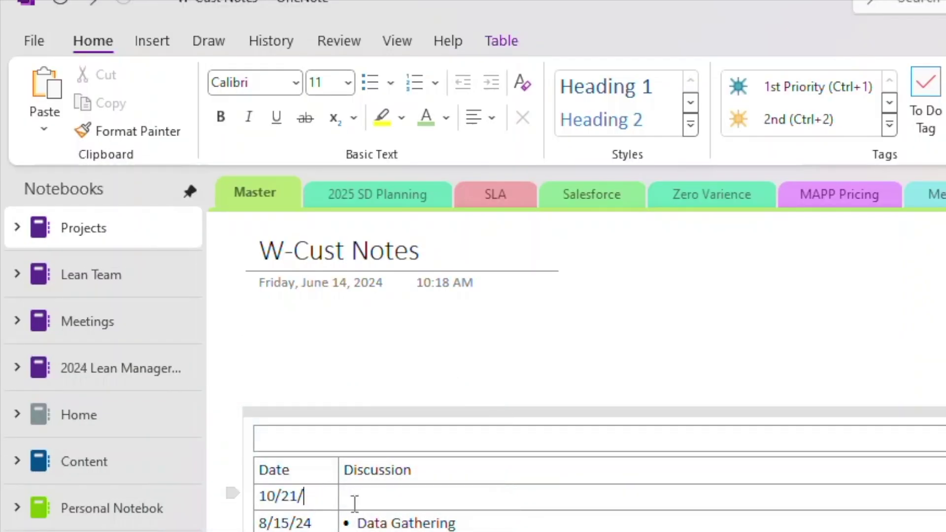
{"action": "type", "text": "24"}
{"action": "key", "text": "Tab"}
- Add a bulleted "Report out" discussion entry to the 10/21/24 row, with indented sub-bullets "Topics" and "Why?"
{"action": "left_click", "coordinate": [370, 91]}
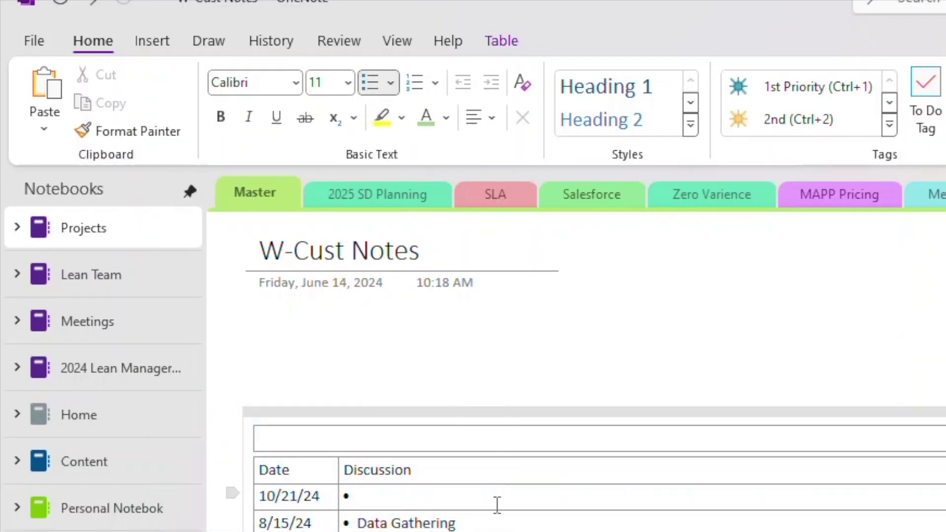
{"action": "type", "text": "Reporto"}
{"action": "key", "text": "BackSpace"}
{"action": "type", "text": "out"}
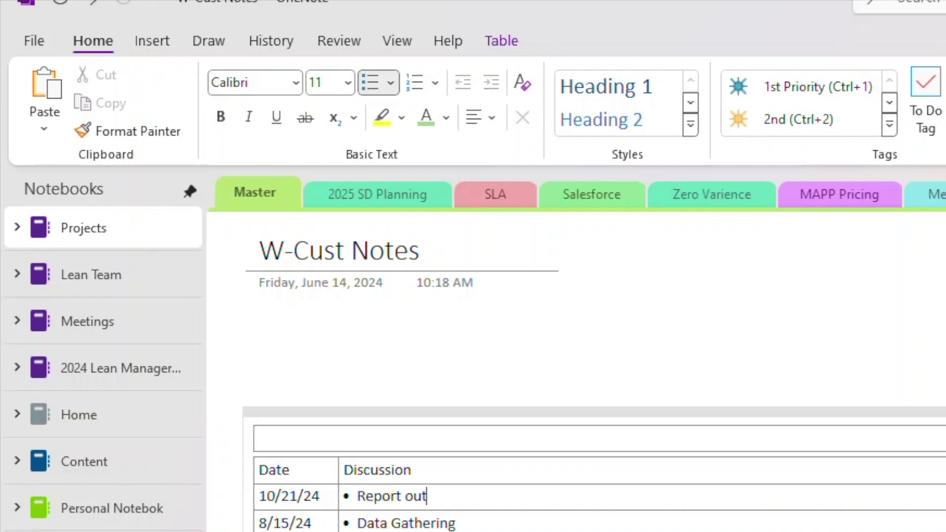
{"action": "key", "text": "Return"}
{"action": "key", "text": "Tab"}
{"action": "type", "text": "Topics"}
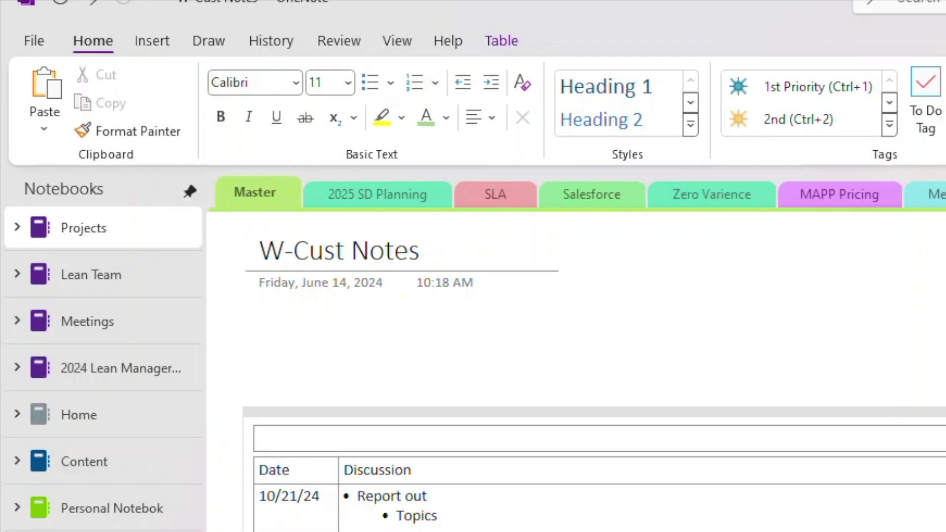
{"action": "type", "text": "Which"}
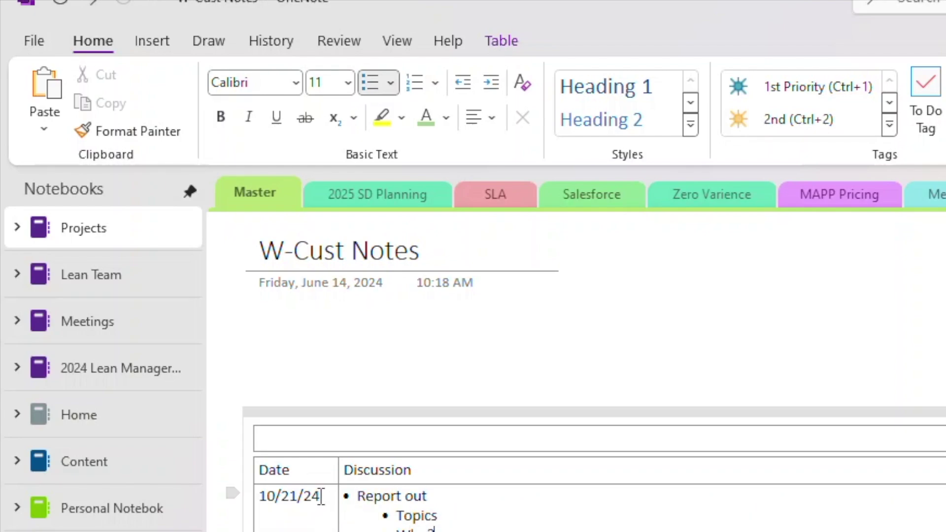
{"action": "left_click_drag", "start_coordinate": [318, 496], "coordinate": [261, 496]}
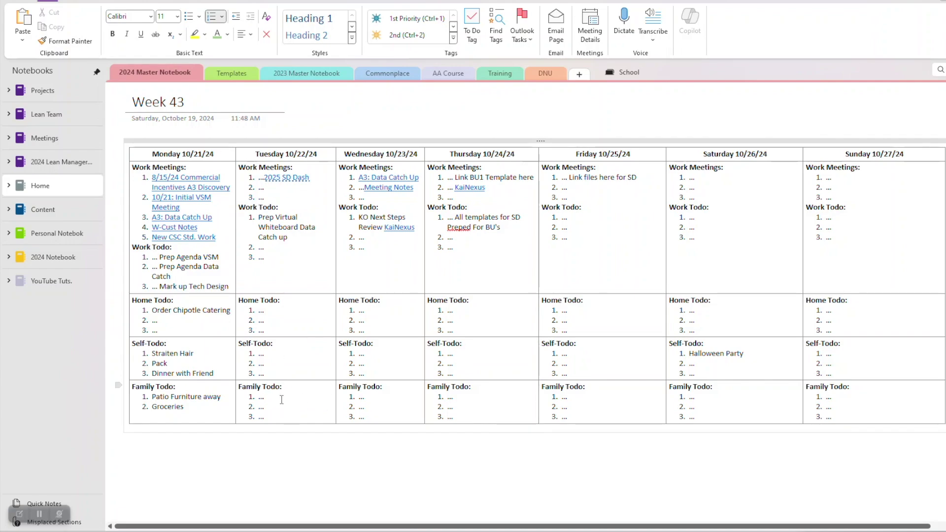
- Back on the Week 43 page, rename Saturday's "Work Meetings" heading to "PTG: Todos"
{"action": "left_click", "coordinate": [302, 356]}
{"action": "left_click", "coordinate": [676, 167]}
{"action": "double_click", "coordinate": [679, 207]}
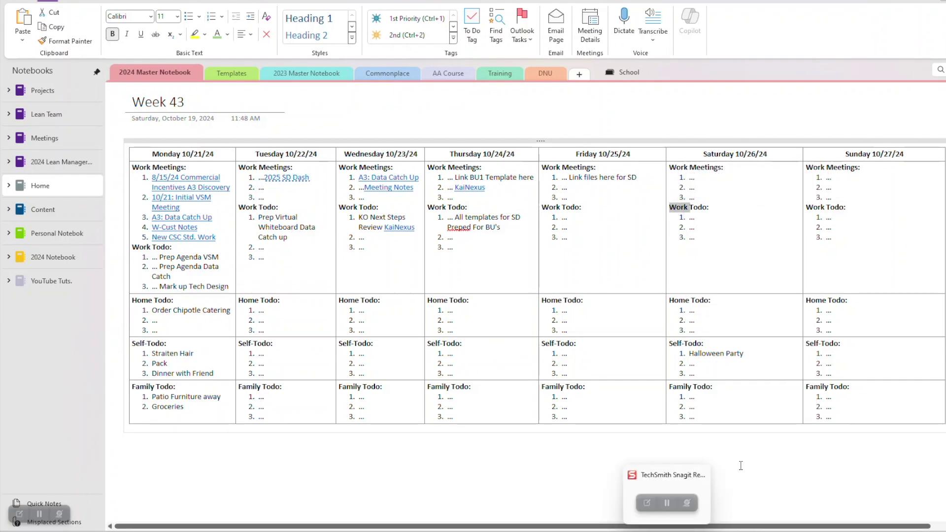
{"action": "left_click_drag", "start_coordinate": [724, 170], "coordinate": [669, 168]}
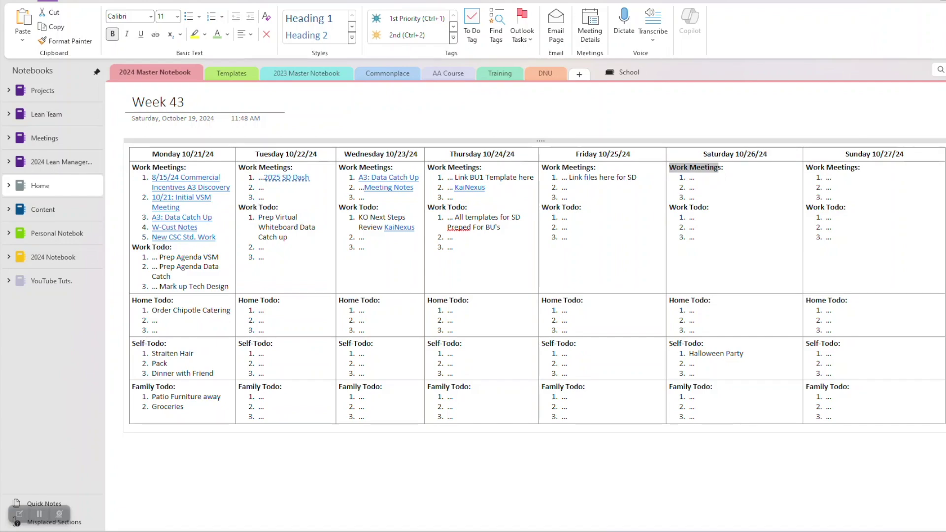
{"action": "type", "text": "PTG: s"}
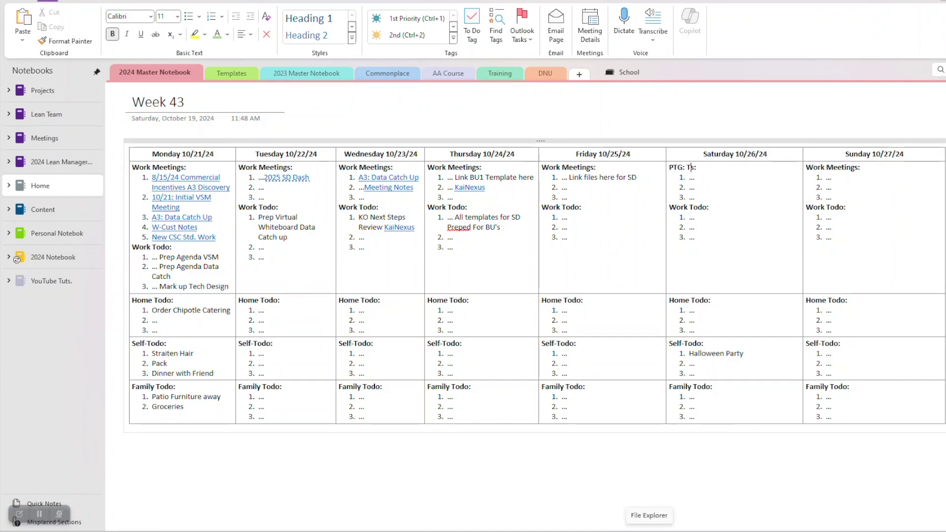
{"action": "type", "text": "odo"}
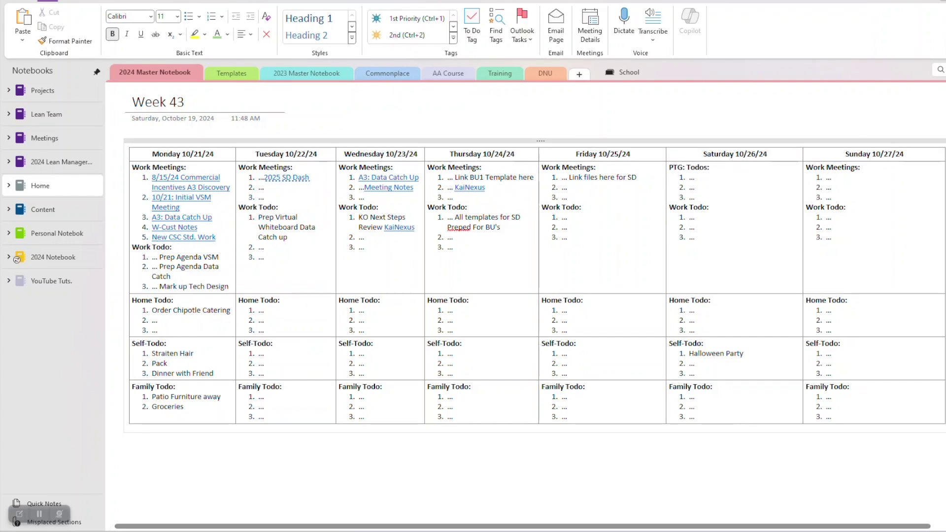
- Enter "Film" and "Edit" as the first two items under Saturday's PTG heading
{"action": "right_click", "coordinate": [567, 321]}
{"action": "key", "text": "Escape"}
{"action": "double_click", "coordinate": [692, 178]}
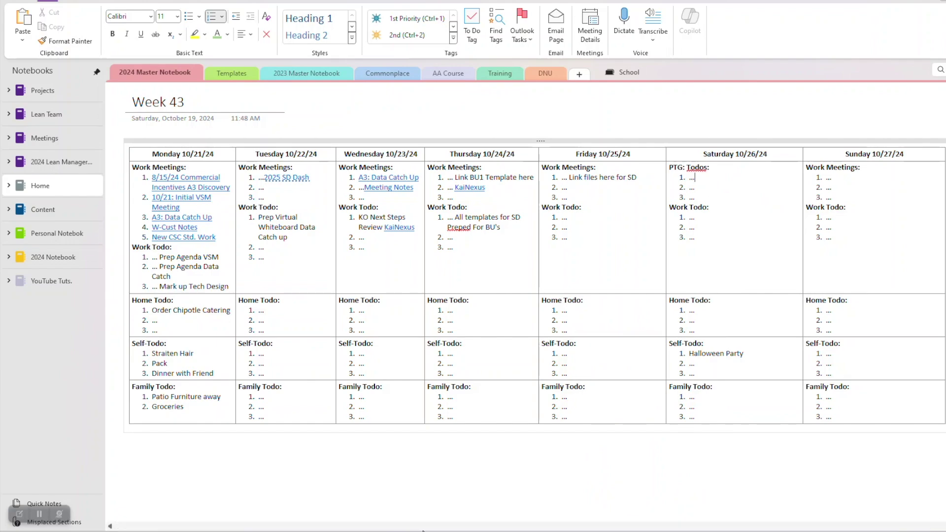
{"action": "type", "text": "Film "}
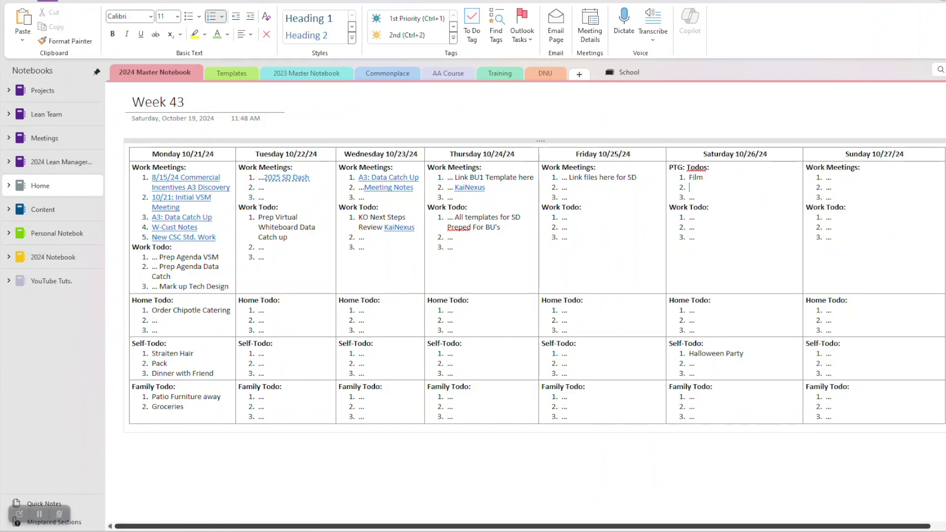
{"action": "type", "text": "Edit"}
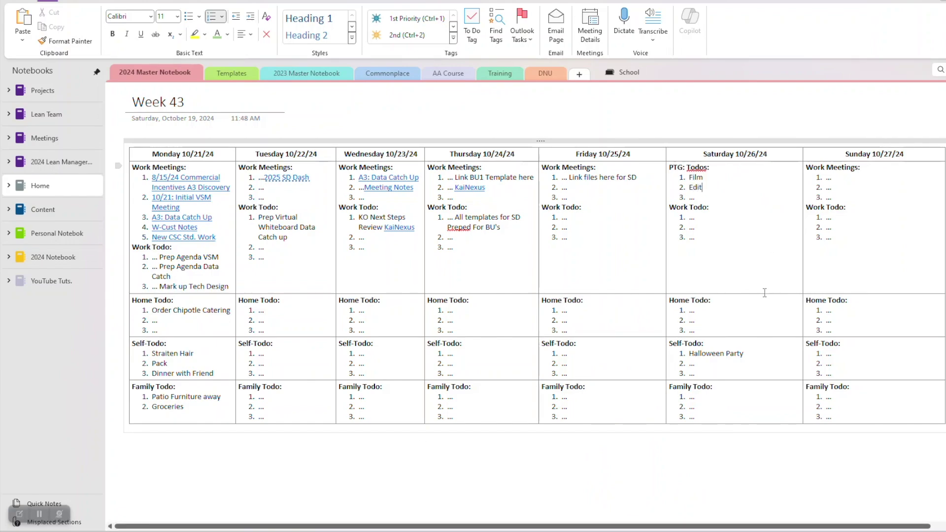
{"action": "right_click", "coordinate": [876, 364]}
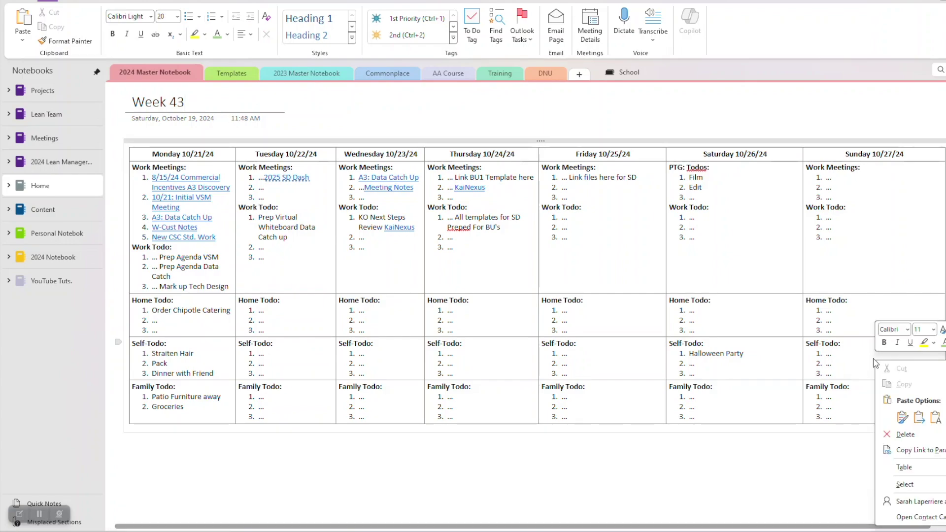
{"action": "left_click", "coordinate": [875, 363]}
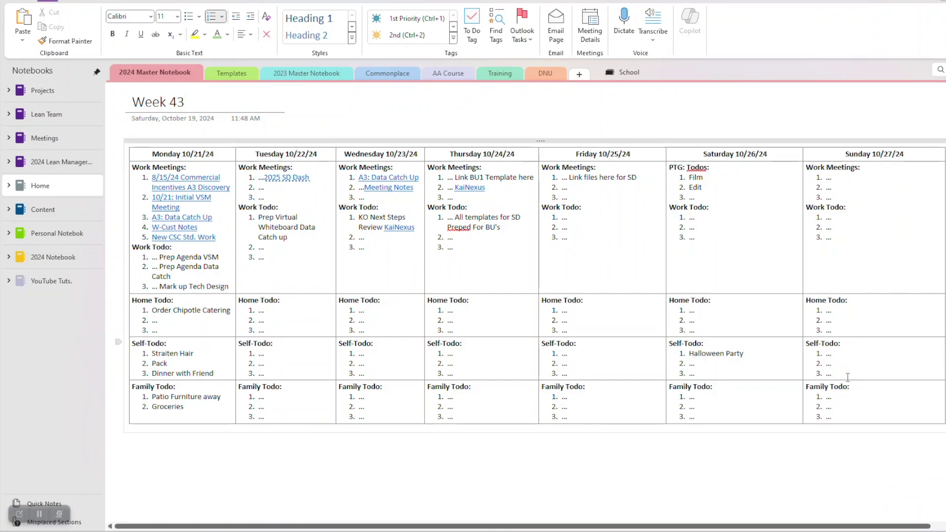
{"action": "left_click", "coordinate": [708, 373]}
{"action": "left_click", "coordinate": [708, 327]}
{"action": "left_click", "coordinate": [870, 313]}
- Replace Sunday's first self to-do placeholder with "Nails"
{"action": "left_click", "coordinate": [837, 354]}
{"action": "key", "text": "BackSpace"}
{"action": "type", "text": "Nails"}
- Enter "Travel Snacks" as Tuesday's second work to-do and "Water Plants" as Monday's second home to-do
{"action": "key", "text": "BackSpace"}
{"action": "type", "text": "Travel Snacks"}
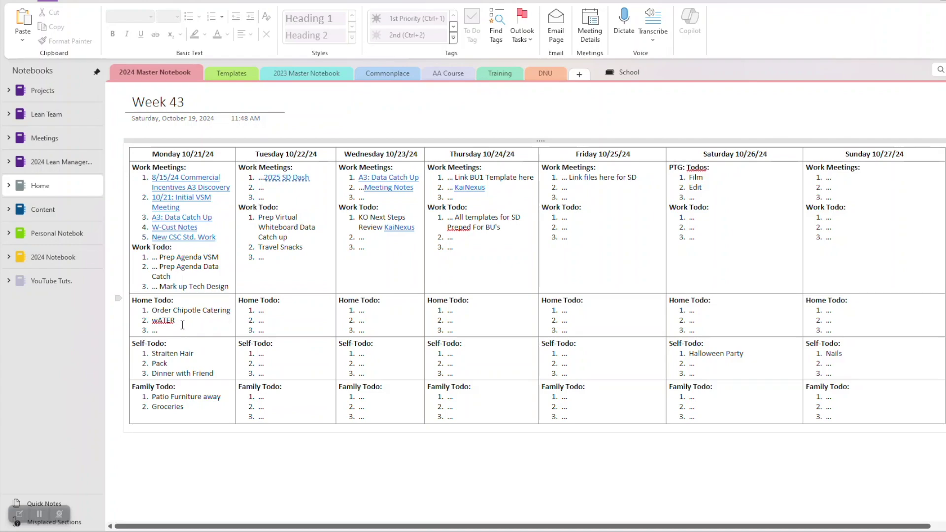
{"action": "type", "text": "Water Plants"}
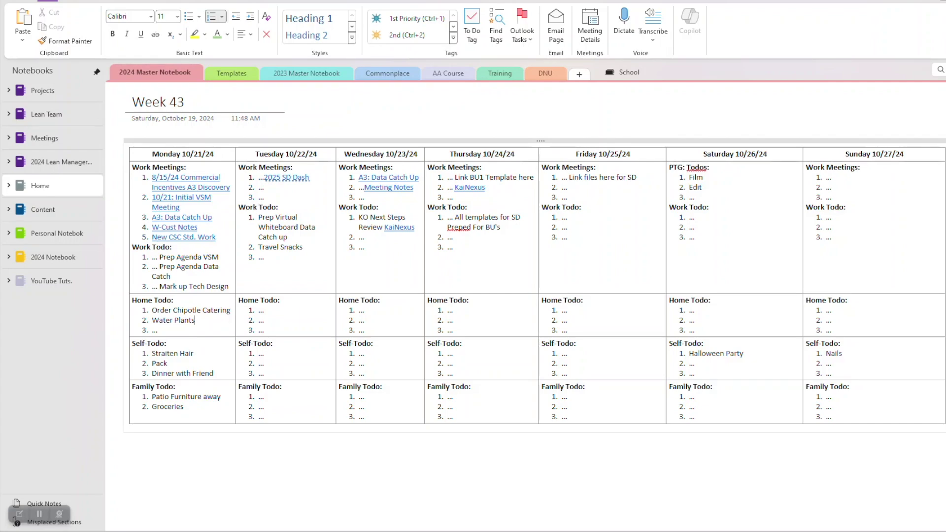
- Enter "Continue to develop 5 Year plan" as Wednesday's first self to-do
{"action": "left_click", "coordinate": [362, 353]}
{"action": "key", "text": "BackSpace"}
{"action": "type", "text": "Work 5 Year plant"}
{"action": "left_click_drag", "start_coordinate": [359, 353], "coordinate": [385, 354]}
{"action": "type", "text": "Continue to develop 5 Year plant"}
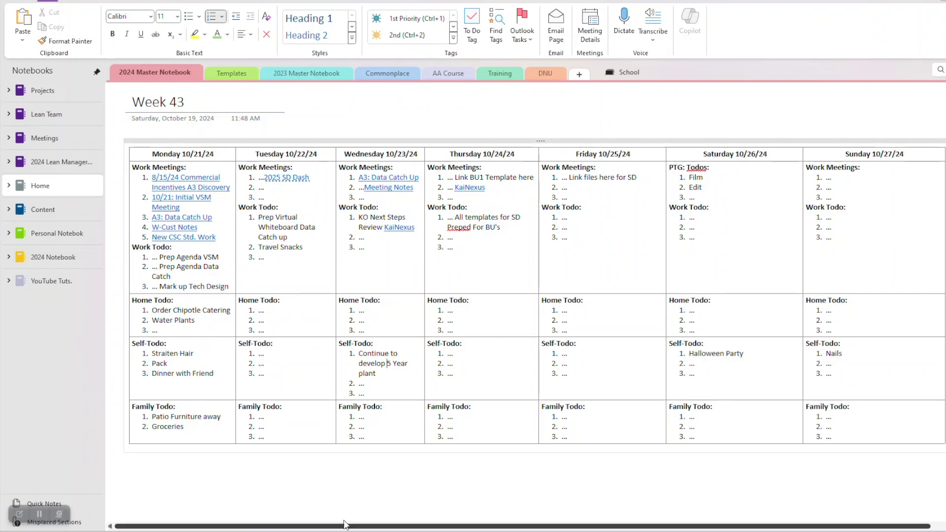
{"action": "key", "text": "End"}
{"action": "key", "text": "BackSpace"}
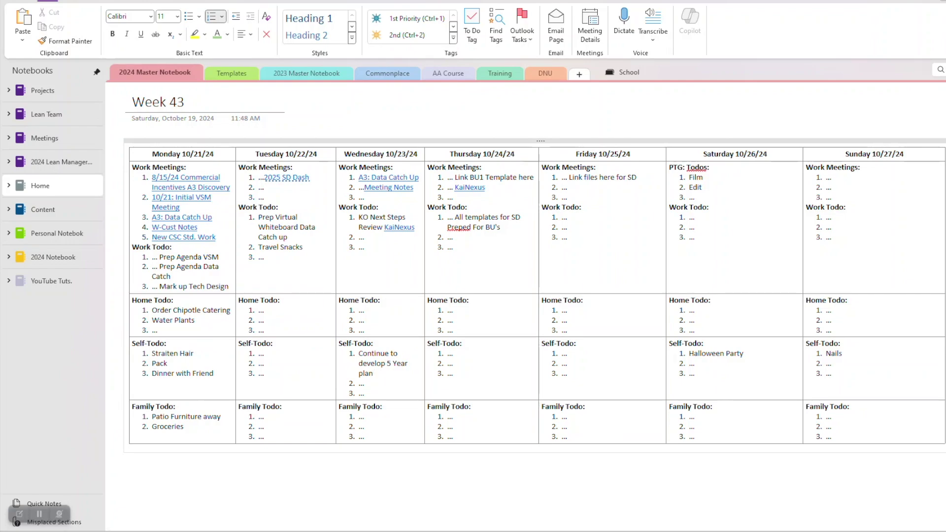
- Apply a shading colour to the planner table's header row of weekday dates
{"action": "left_click", "coordinate": [222, 154]}
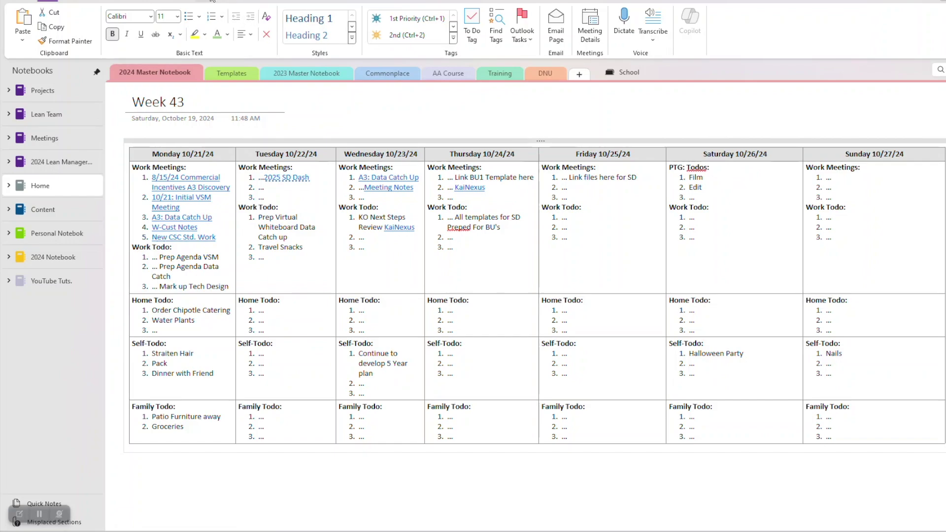
{"action": "left_click", "coordinate": [256, 2]}
{"action": "left_click", "coordinate": [362, 41]}
{"action": "left_click", "coordinate": [347, 91]}
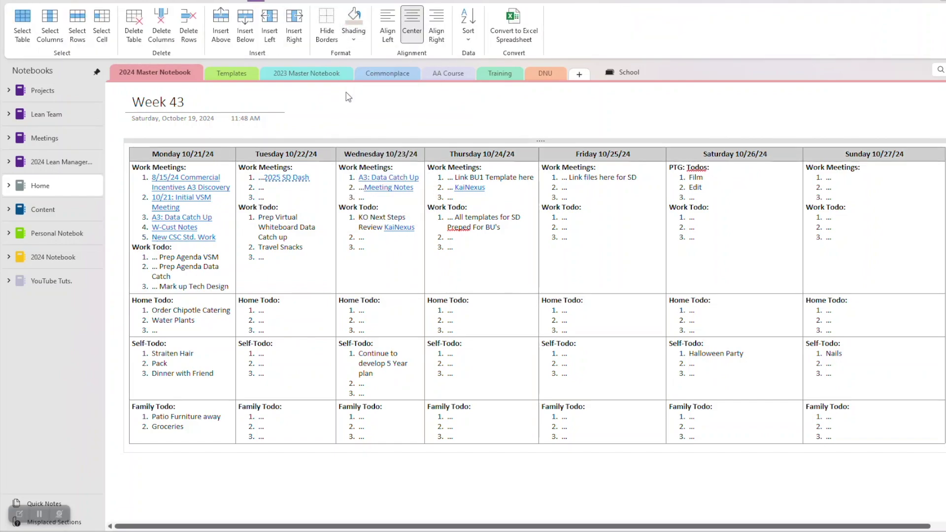
- Replace Thursday's first self to-do placeholder with "Straiten Hair"
{"action": "left_click", "coordinate": [600, 327]}
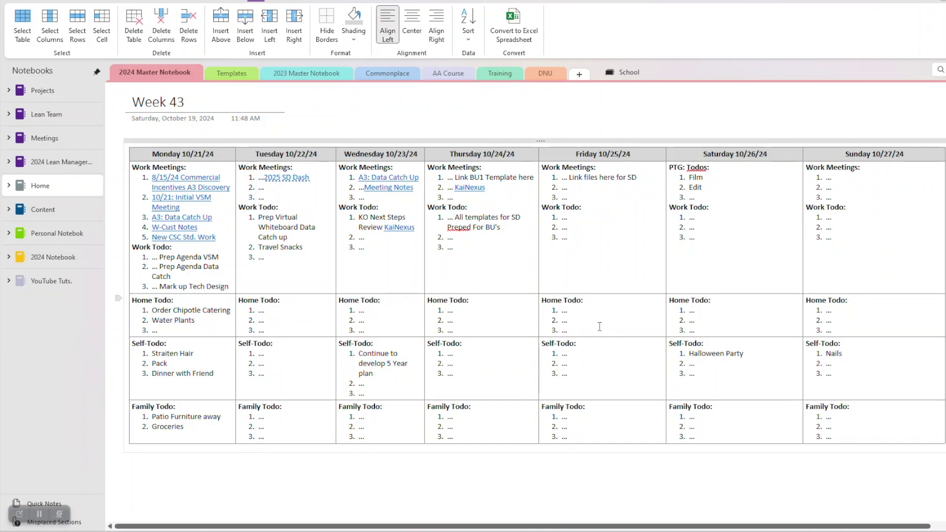
{"action": "left_click", "coordinate": [406, 383]}
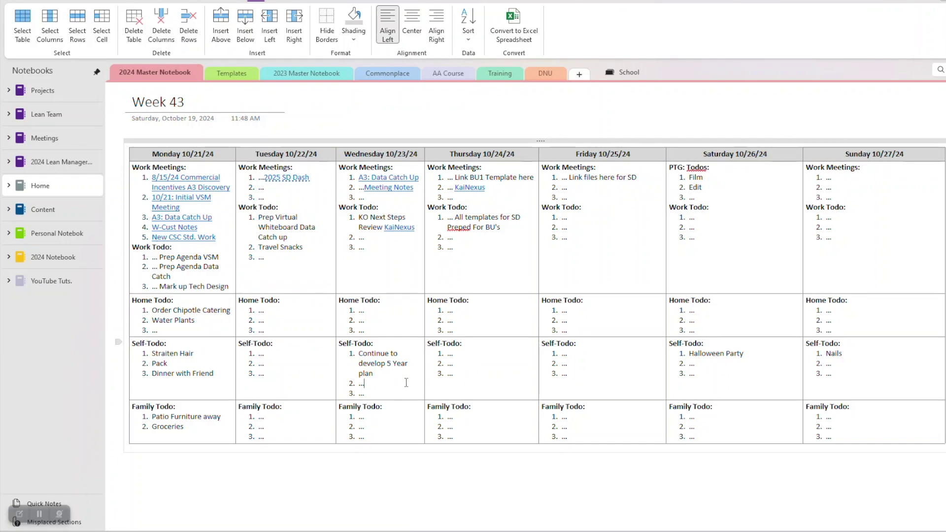
{"action": "left_click", "coordinate": [484, 353]}
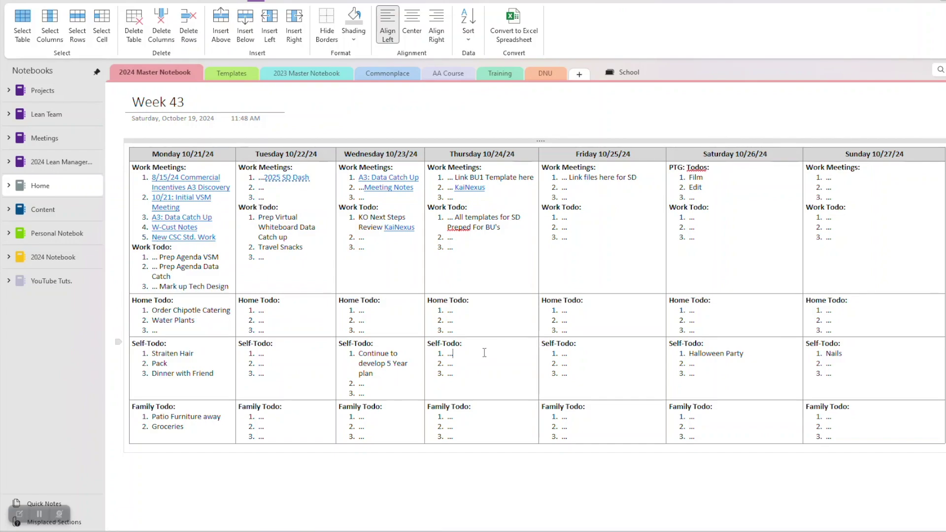
{"action": "key", "text": "BackSpace"}
{"action": "type", "text": "Strai"}
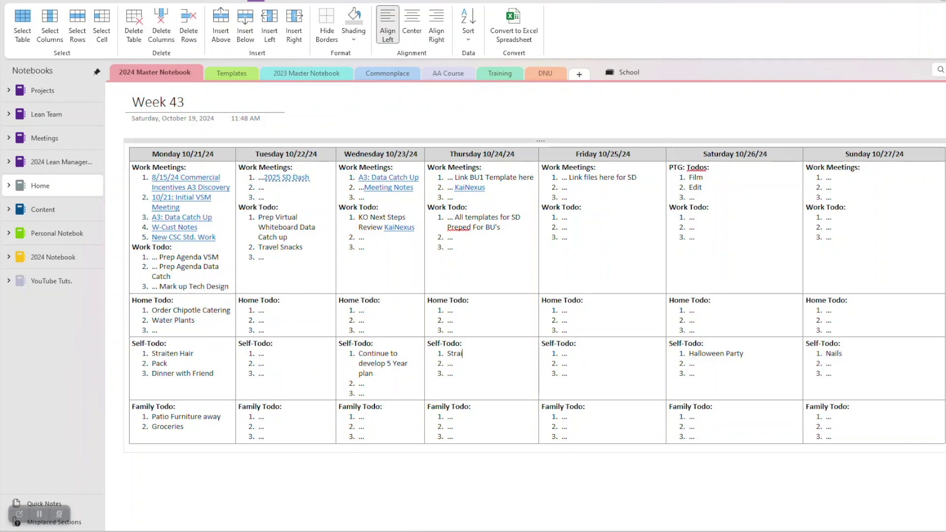
{"action": "type", "text": "ten Hair"}
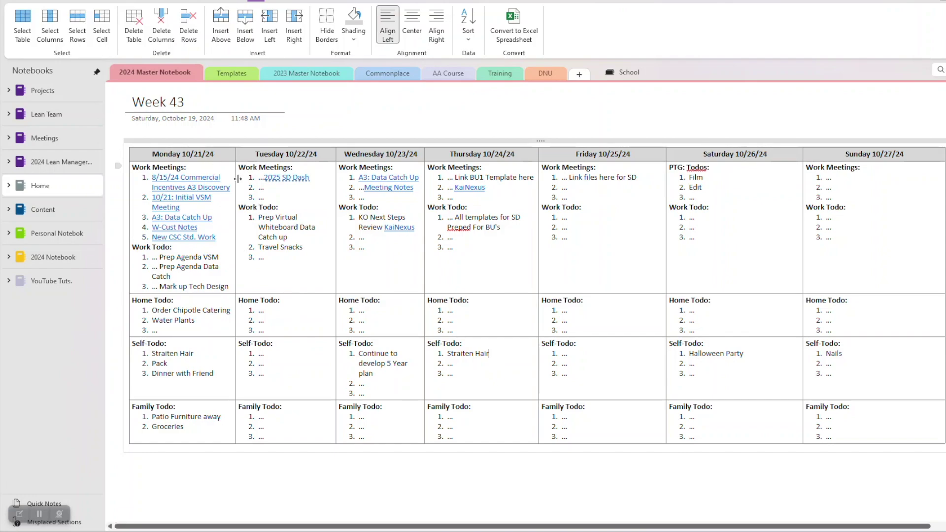
- Widen the Monday column so its meeting links wrap less, and slightly narrow the Sunday column
{"action": "left_click_drag", "start_coordinate": [236, 178], "coordinate": [254, 179]}
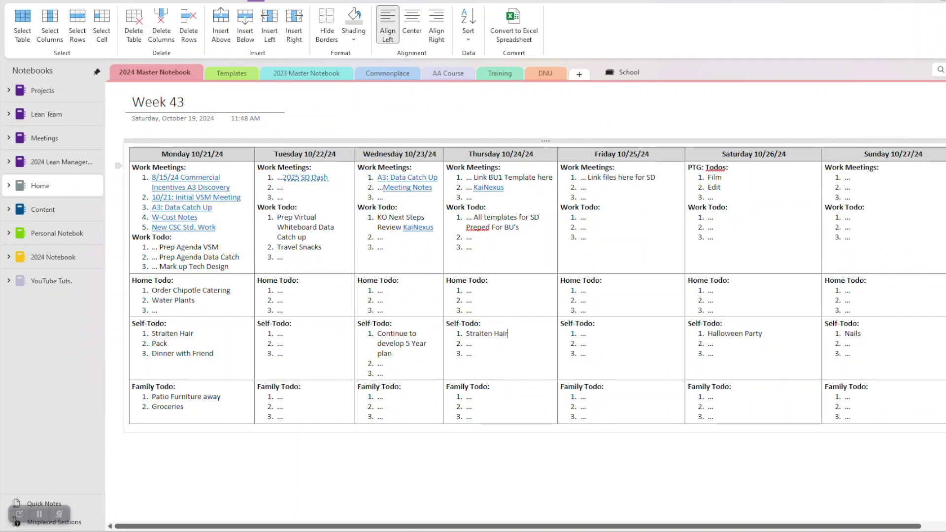
{"action": "left_click_drag", "start_coordinate": [772, 526], "coordinate": [800, 527]}
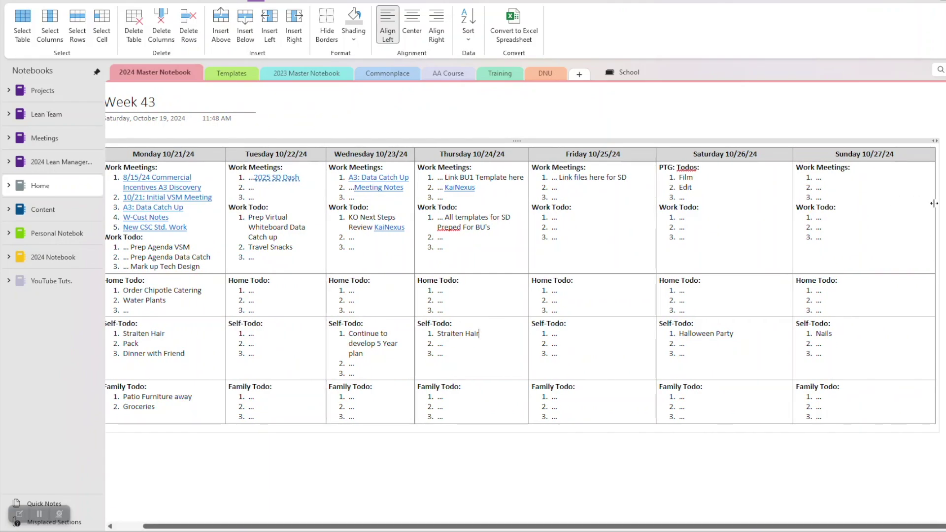
{"action": "left_click_drag", "start_coordinate": [935, 202], "coordinate": [927, 206]}
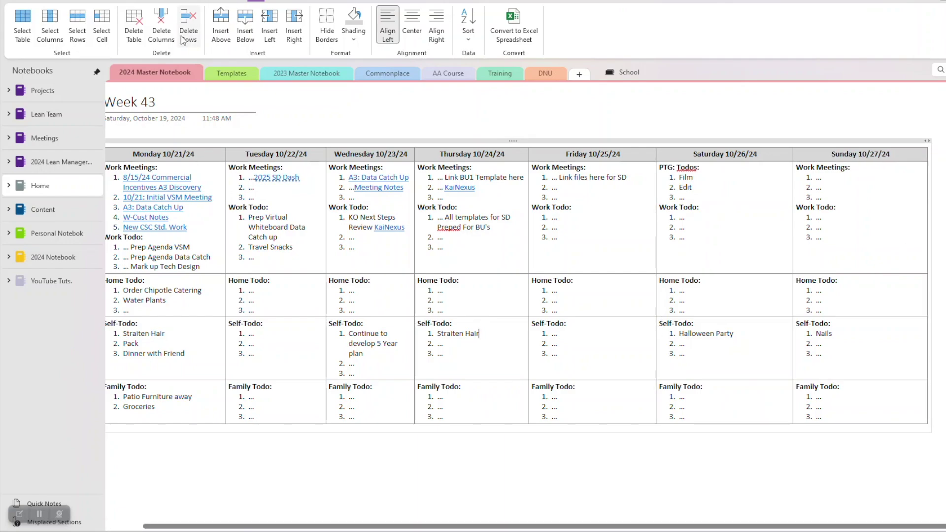
{"action": "scroll", "coordinate": [303, 447], "scroll_direction": "left", "scroll_amount": 1}
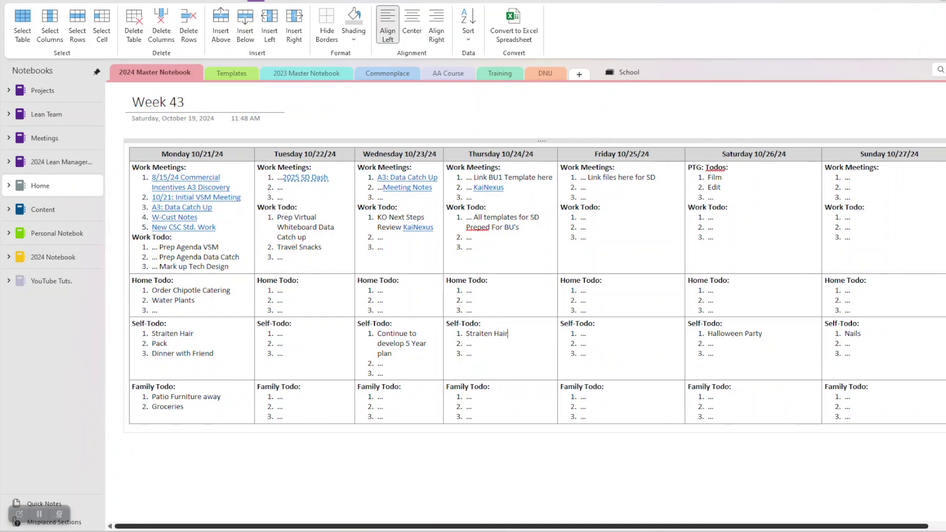